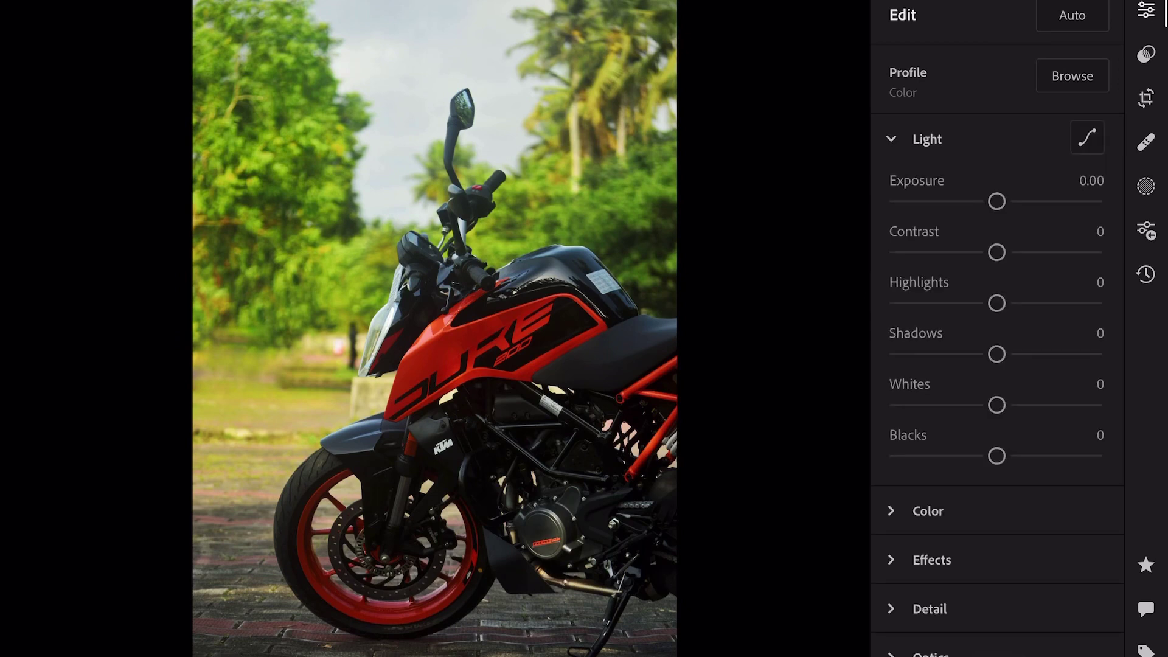
- Set Light to Exposure -0.23, Contrast -13, Highlights -65, Shadows +71, Whites +18, Blacks -25
{"action": "left_click_drag", "start_coordinate": [996, 202], "coordinate": [991, 202]}
{"action": "left_click_drag", "start_coordinate": [997, 252], "coordinate": [979, 252]}
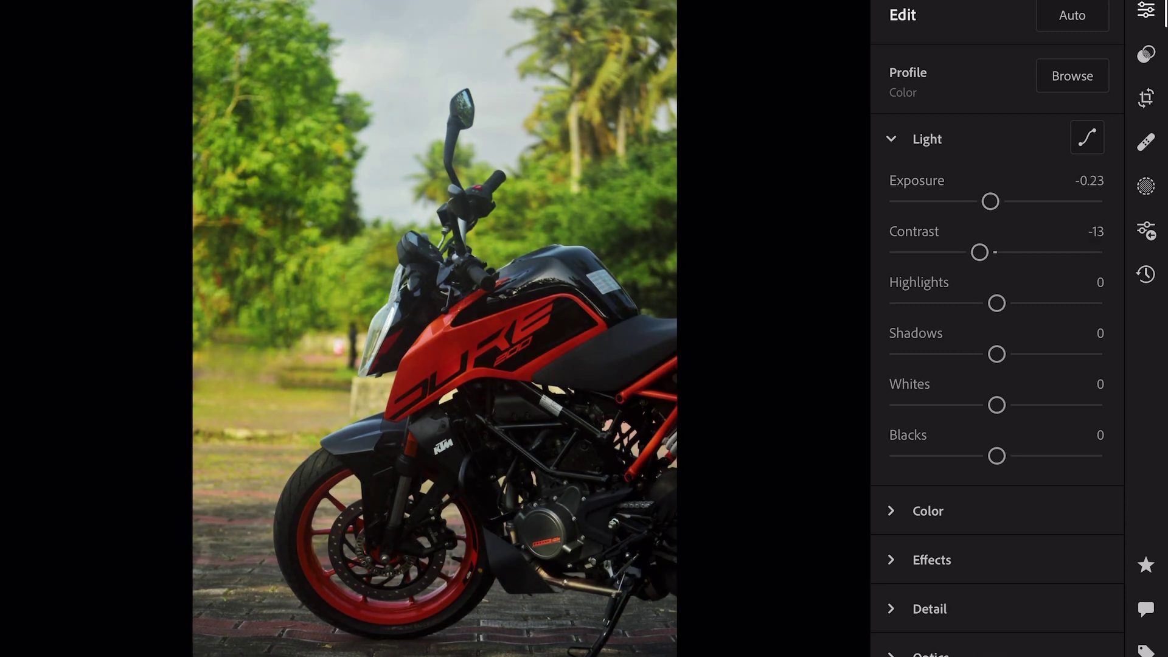
{"action": "left_click_drag", "start_coordinate": [997, 303], "coordinate": [925, 303]}
{"action": "left_click_drag", "start_coordinate": [997, 354], "coordinate": [1073, 354]}
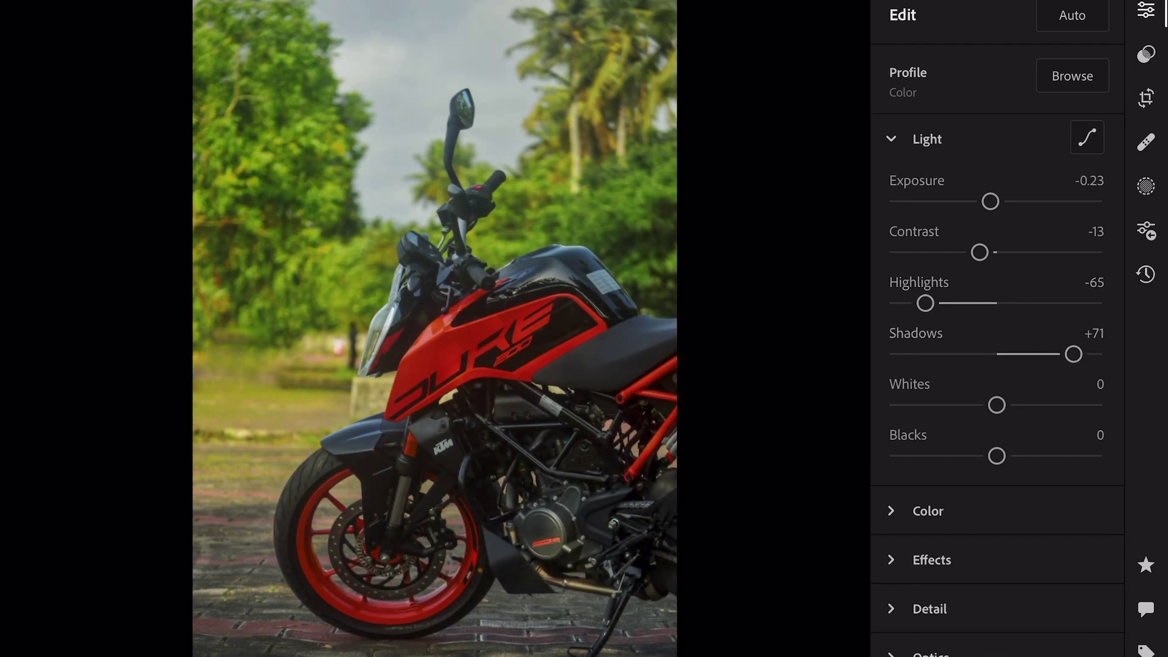
{"action": "left_click_drag", "start_coordinate": [996, 405], "coordinate": [1020, 405]}
{"action": "left_click_drag", "start_coordinate": [996, 455], "coordinate": [965, 456]}
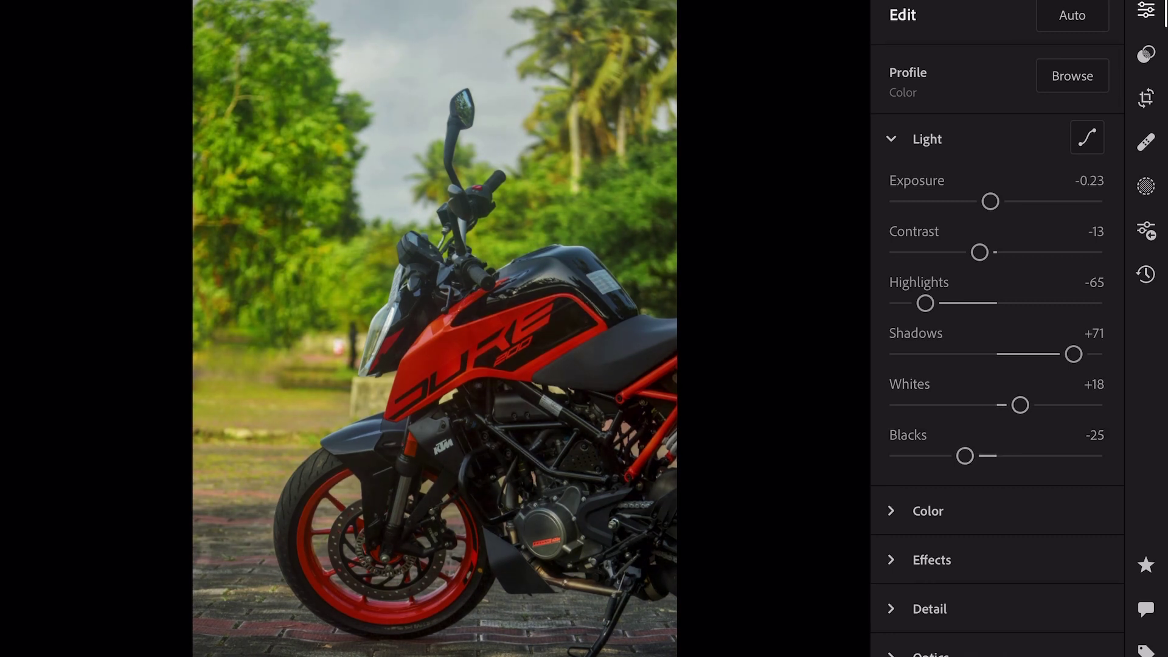
- Add tone curve points that pull the shadows down and lift the midtones
{"action": "left_click", "coordinate": [1087, 138]}
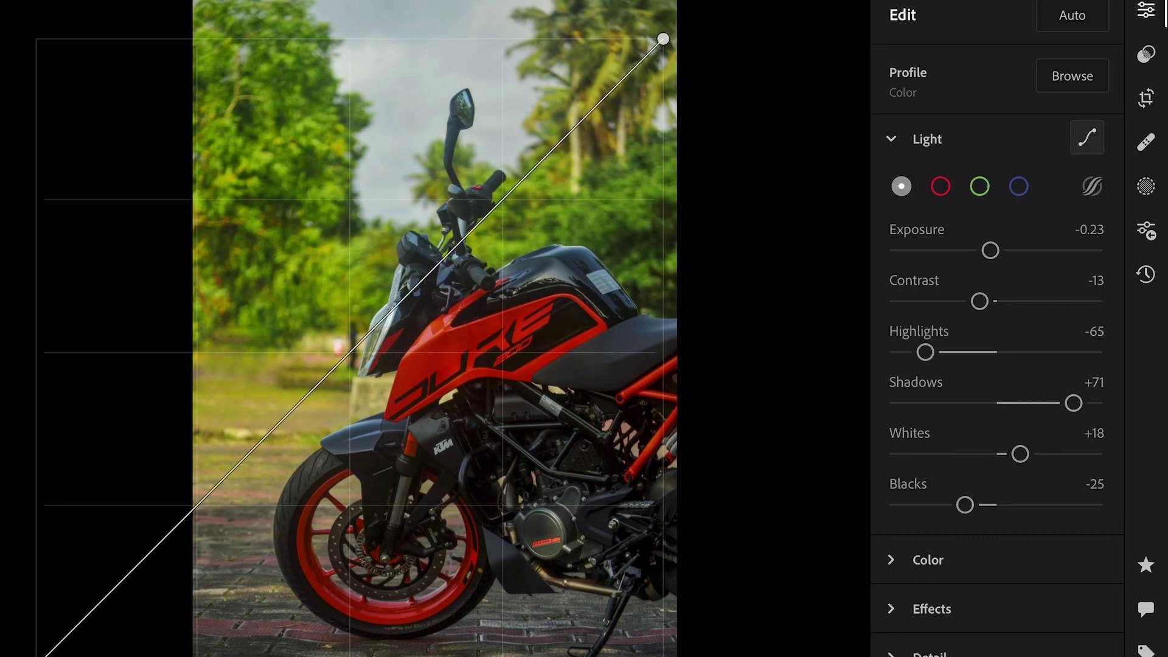
{"action": "left_click_drag", "start_coordinate": [37, 656], "coordinate": [35, 609]}
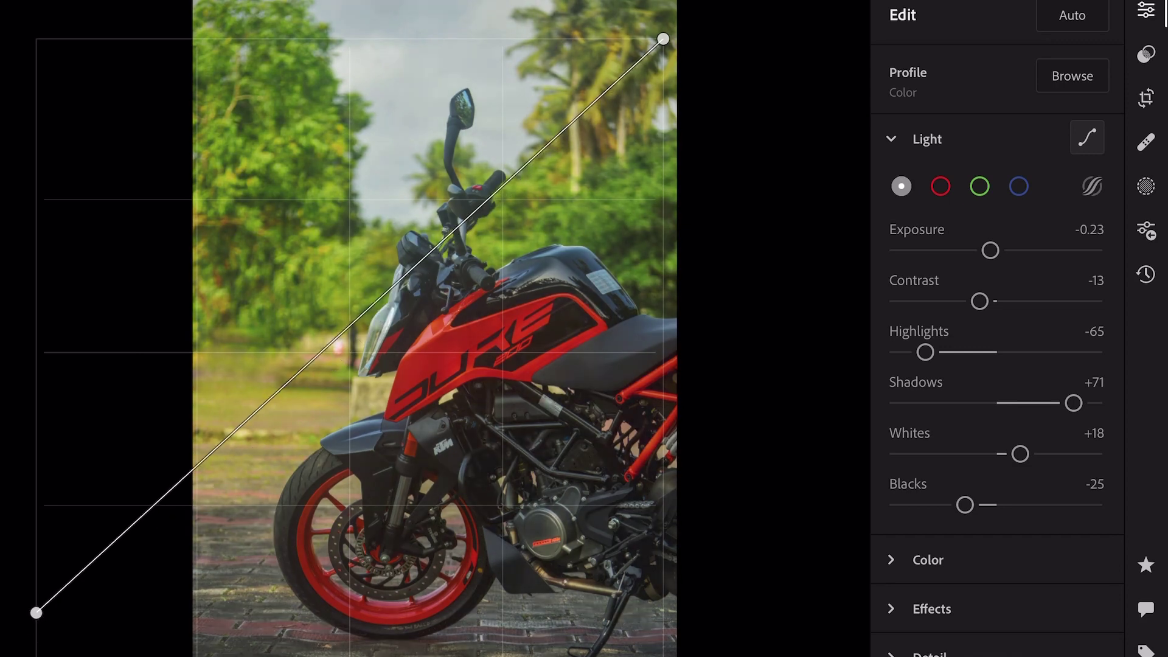
{"action": "left_click", "coordinate": [130, 523]}
{"action": "mouse_move", "coordinate": [131, 524]}
{"action": "left_mouse_down"}
{"action": "mouse_move", "coordinate": [212, 594]}
{"action": "mouse_move", "coordinate": [198, 592]}
{"action": "left_mouse_up"}
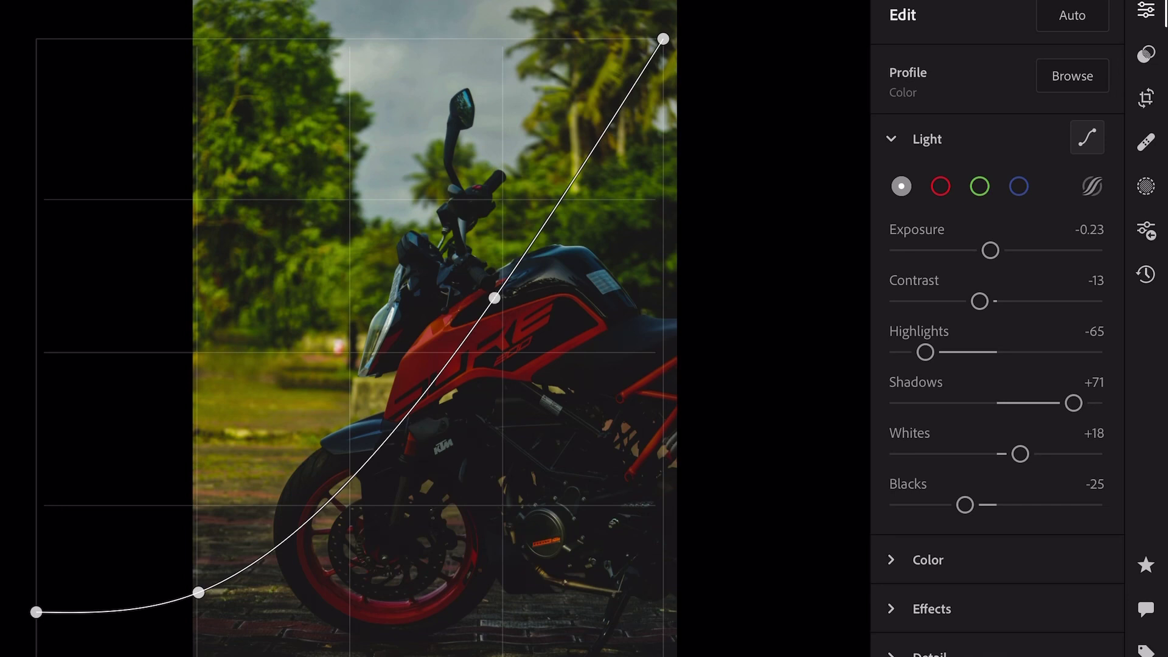
{"action": "left_click_drag", "start_coordinate": [495, 297], "coordinate": [494, 285]}
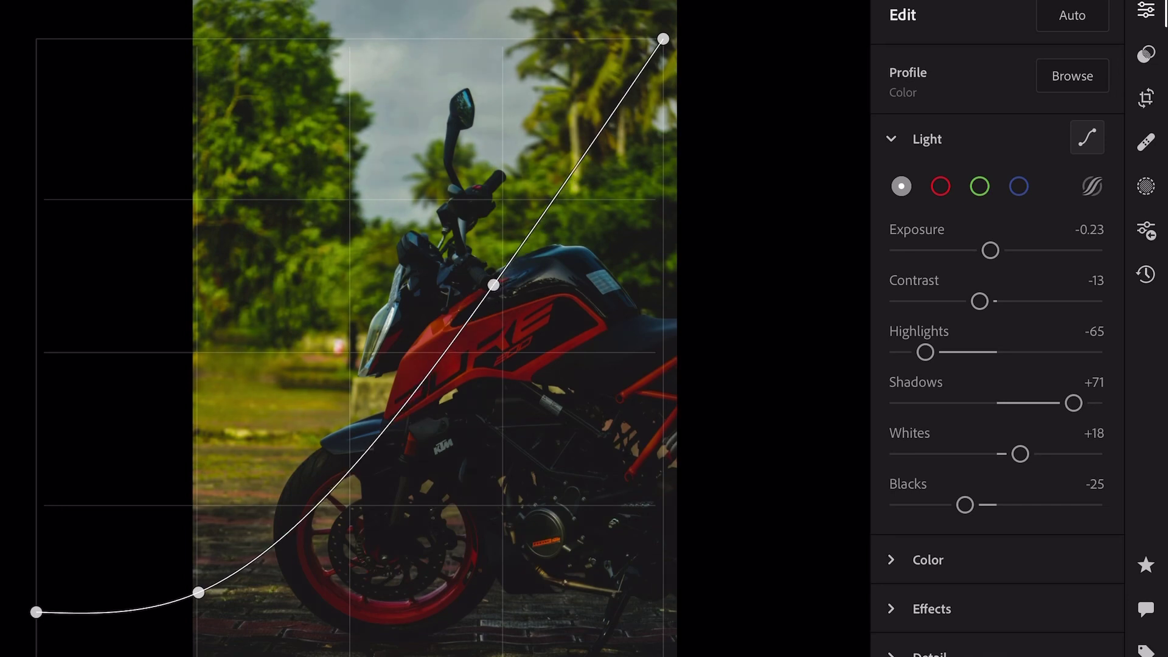
{"action": "mouse_move", "coordinate": [420, 371]}
{"action": "left_mouse_down"}
{"action": "mouse_move", "coordinate": [373, 368]}
{"action": "mouse_move", "coordinate": [356, 302]}
{"action": "mouse_move", "coordinate": [344, 317]}
{"action": "left_mouse_up"}
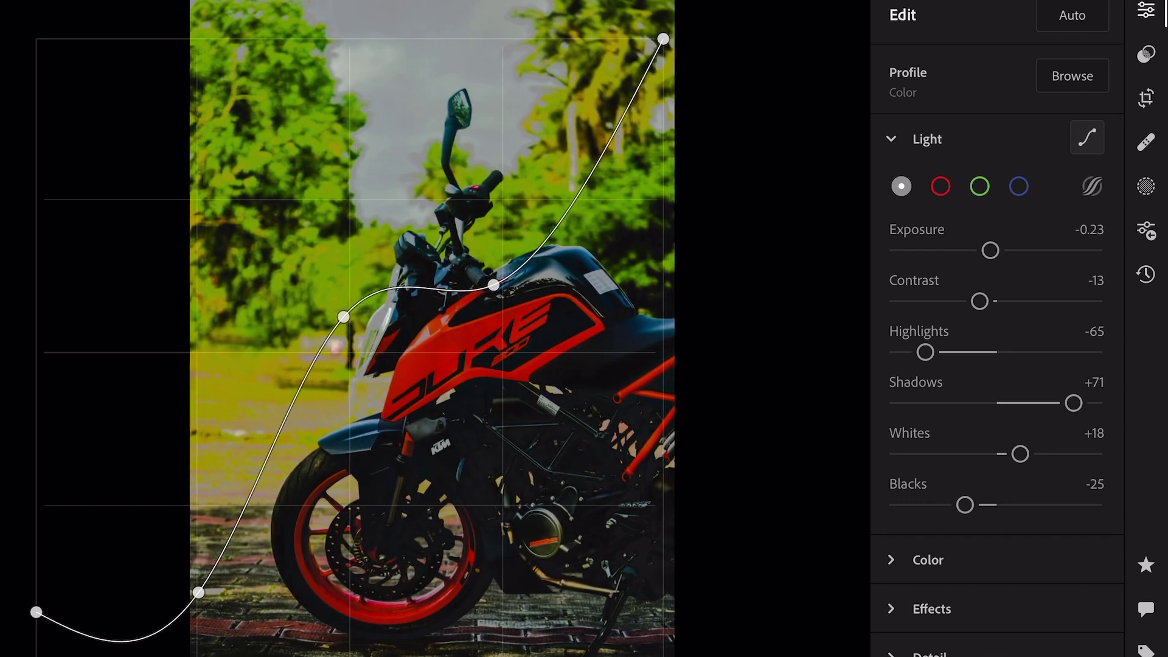
- Refine the curve points to flatten the deepest shadows and steeply raise the upper midtones
{"action": "left_click_drag", "start_coordinate": [199, 592], "coordinate": [196, 606]}
{"action": "left_click_drag", "start_coordinate": [36, 612], "coordinate": [36, 615]}
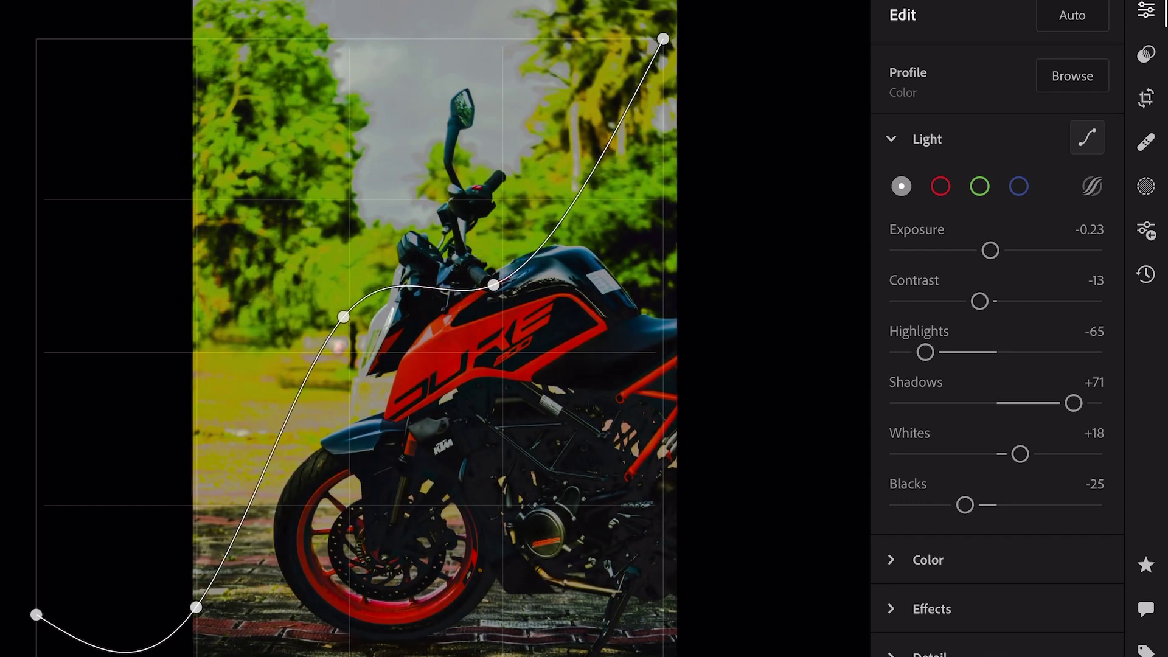
{"action": "mouse_move", "coordinate": [493, 285]}
{"action": "left_mouse_down"}
{"action": "mouse_move", "coordinate": [512, 244]}
{"action": "mouse_move", "coordinate": [511, 186]}
{"action": "left_mouse_up"}
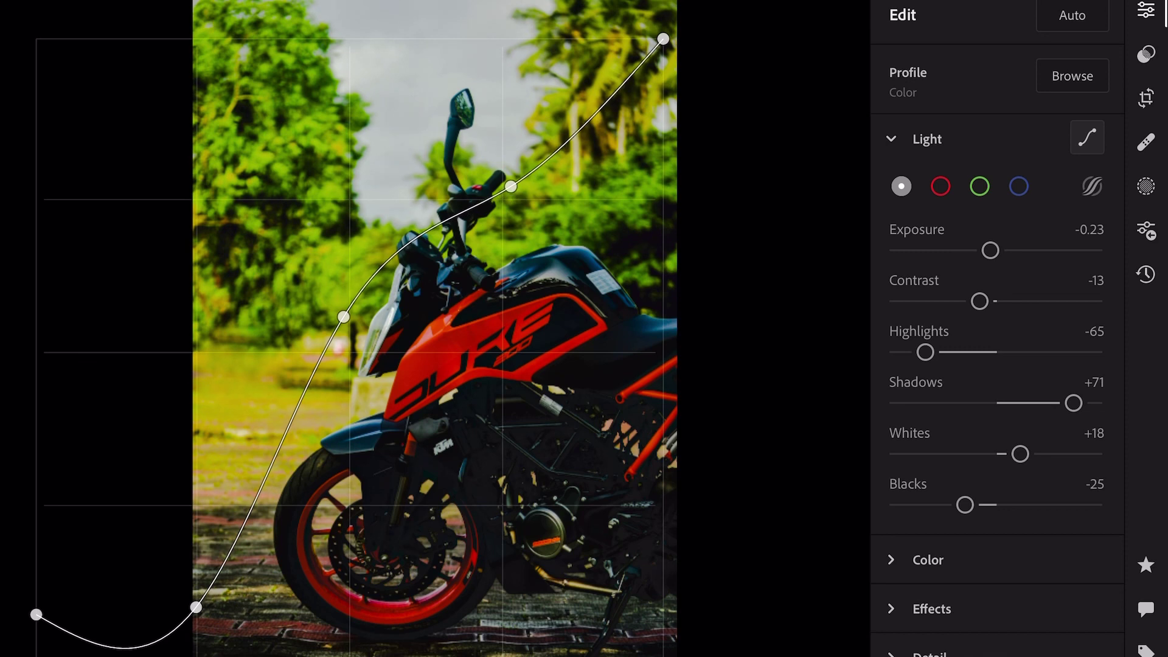
{"action": "left_click_drag", "start_coordinate": [196, 607], "coordinate": [196, 584]}
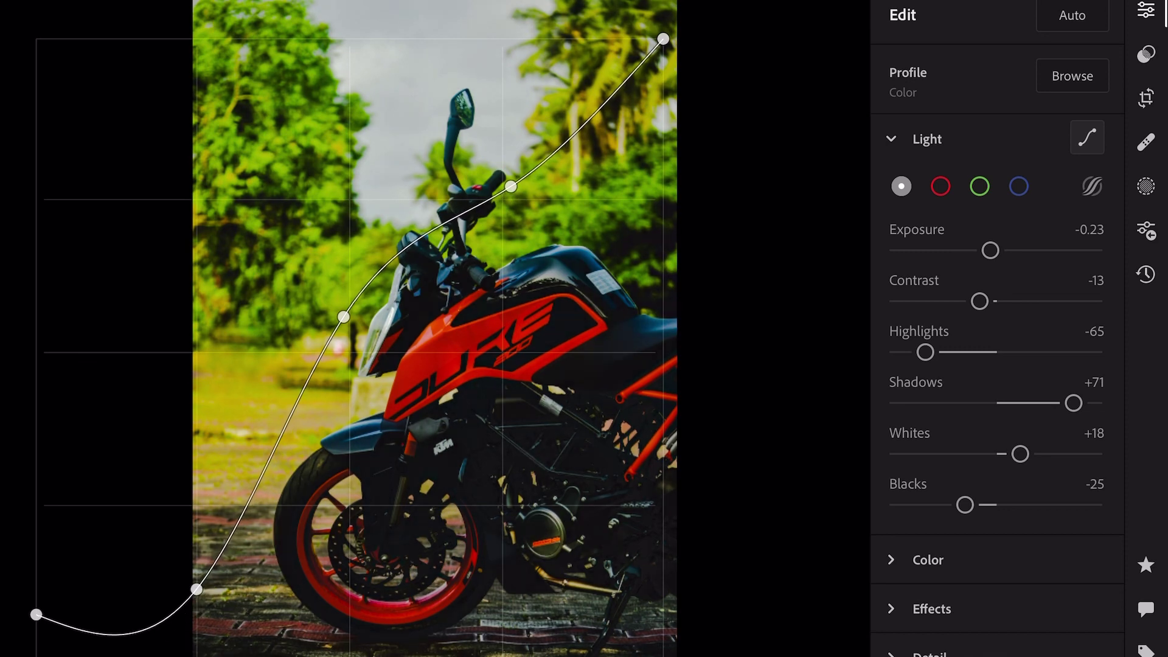
{"action": "left_click_drag", "start_coordinate": [130, 629], "coordinate": [115, 615]}
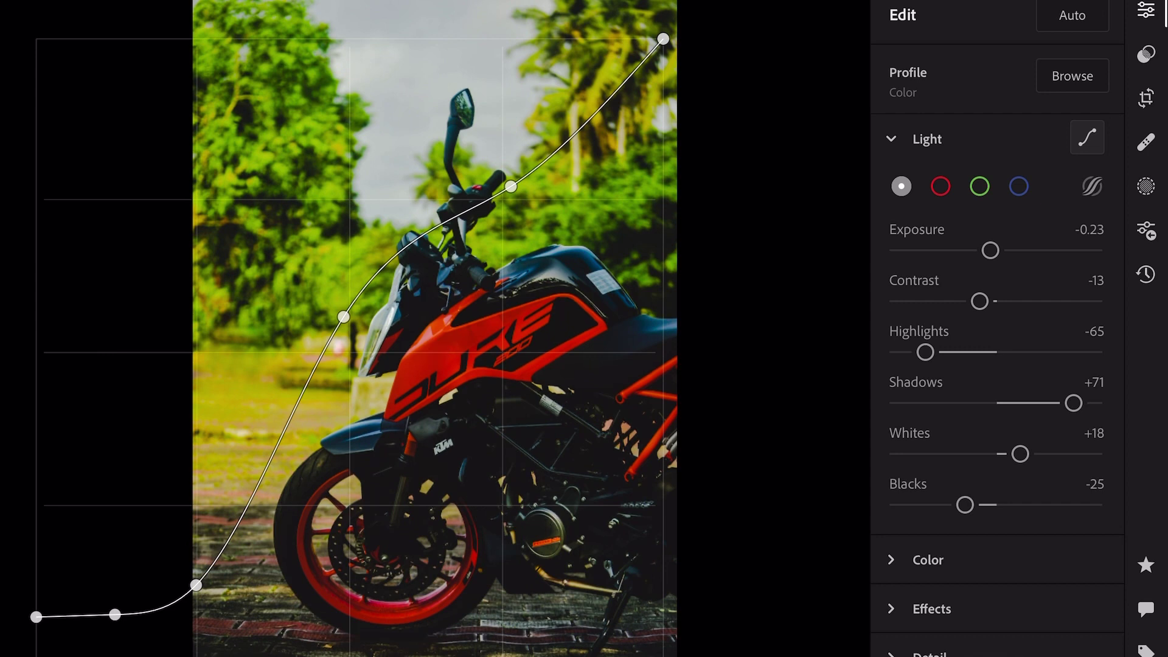
{"action": "left_click", "coordinate": [1087, 137]}
- Set Color to Temp +3, Tint -3, Vibrance +22 and Saturation -16
{"action": "left_click", "coordinate": [927, 139]}
{"action": "left_click", "coordinate": [928, 187]}
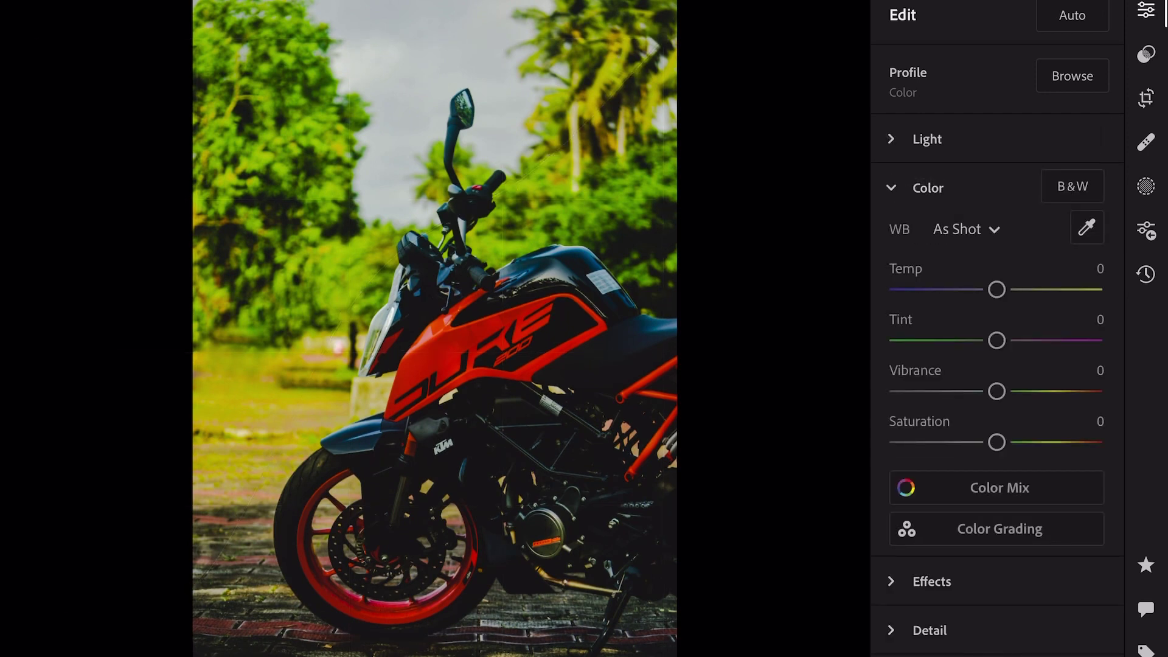
{"action": "left_click_drag", "start_coordinate": [997, 289], "coordinate": [999, 290]}
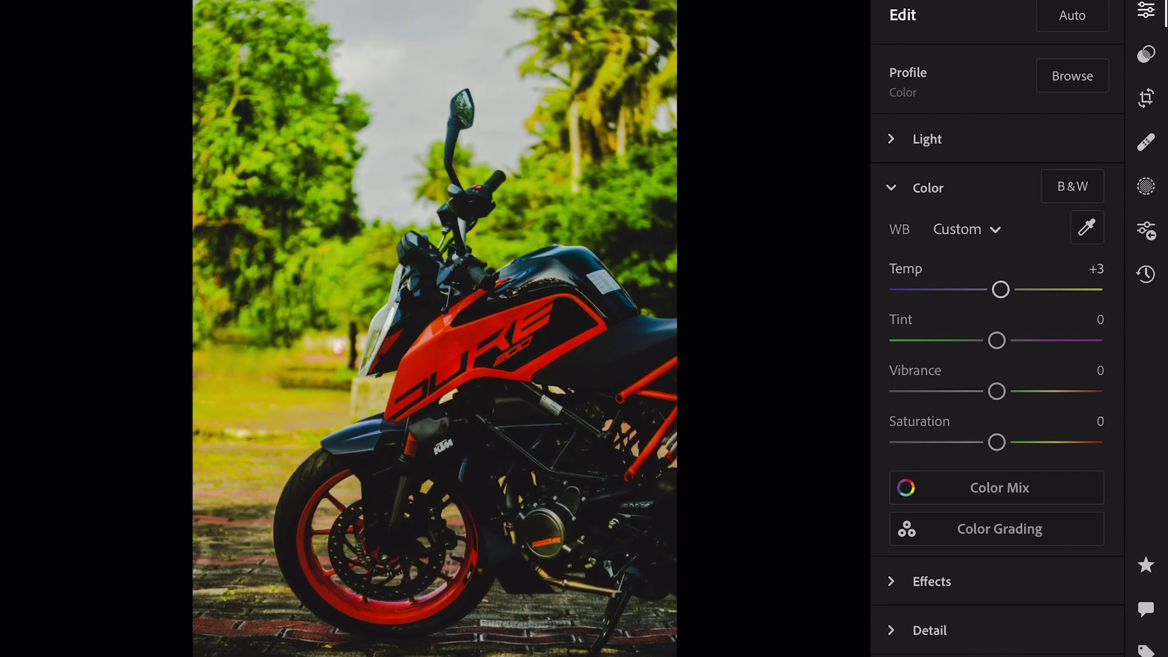
{"action": "left_click_drag", "start_coordinate": [996, 340], "coordinate": [993, 340]}
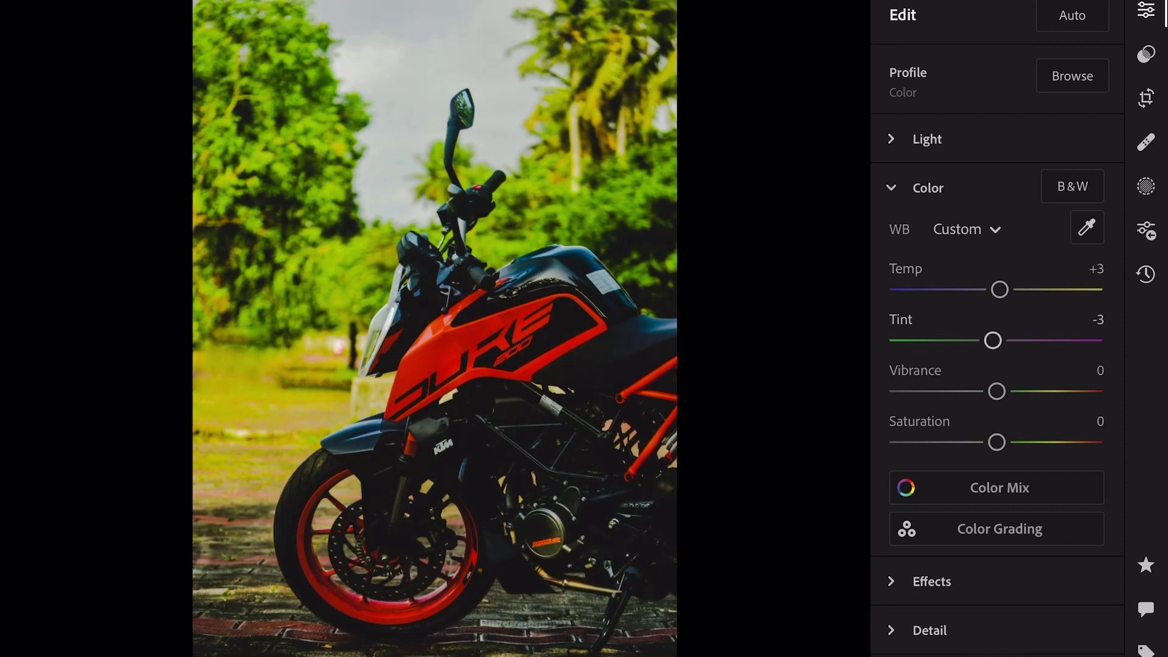
{"action": "mouse_move", "coordinate": [996, 391]}
{"action": "left_mouse_down"}
{"action": "mouse_move", "coordinate": [1051, 391]}
{"action": "mouse_move", "coordinate": [1018, 391]}
{"action": "left_mouse_up"}
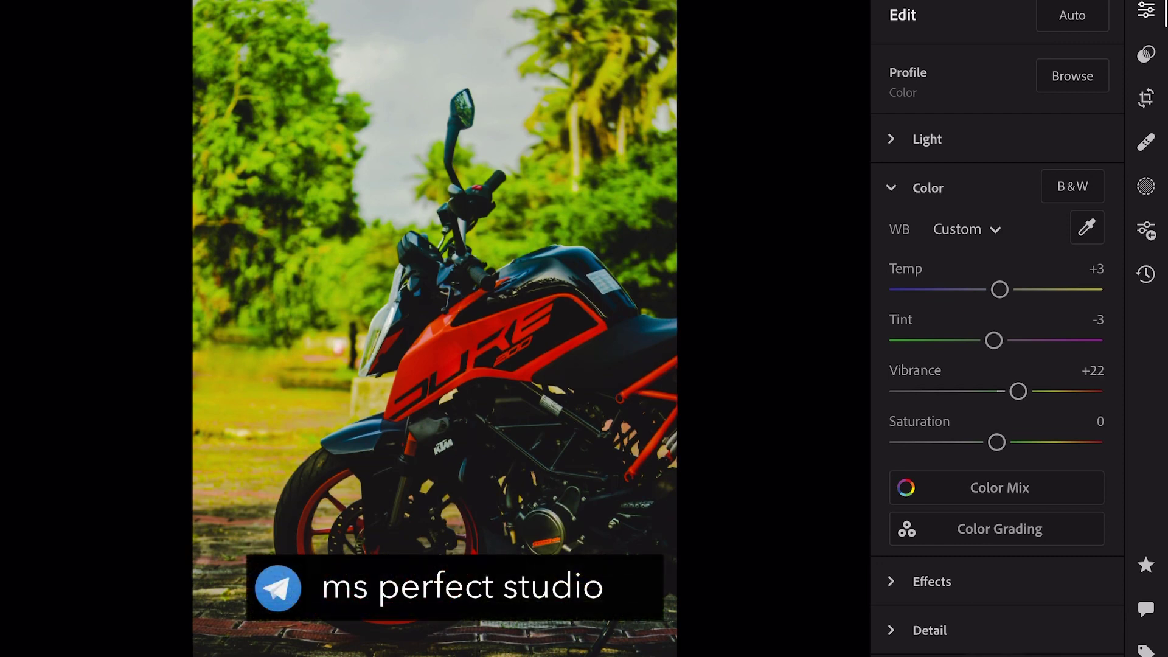
{"action": "mouse_move", "coordinate": [996, 442]}
{"action": "left_mouse_down"}
{"action": "mouse_move", "coordinate": [970, 442]}
{"action": "mouse_move", "coordinate": [981, 442]}
{"action": "left_mouse_up"}
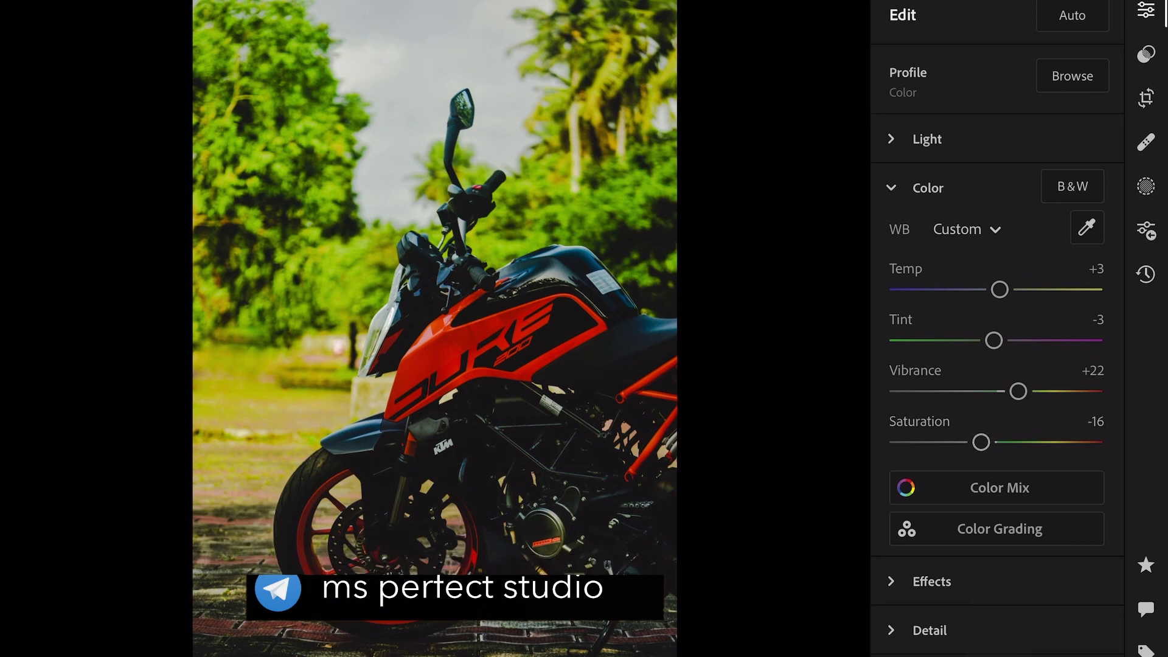
- In Color Mix, shift red and orange hues, boost their saturation and brighten the oranges
{"action": "left_click", "coordinate": [1000, 487]}
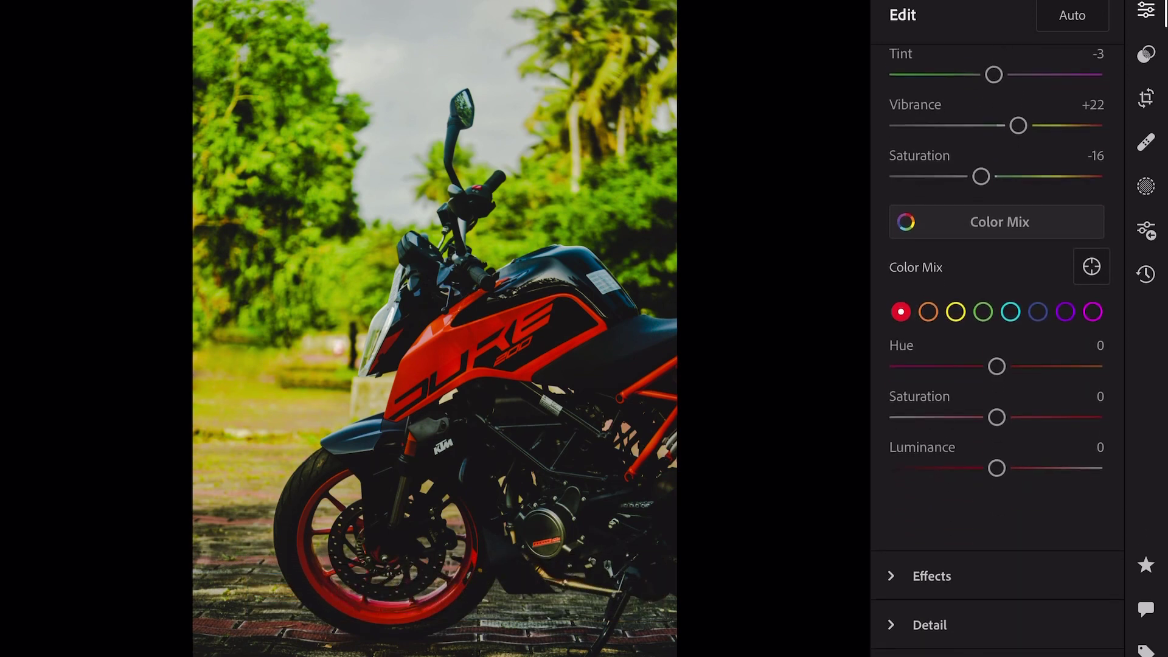
{"action": "left_click_drag", "start_coordinate": [996, 353], "coordinate": [1018, 353]}
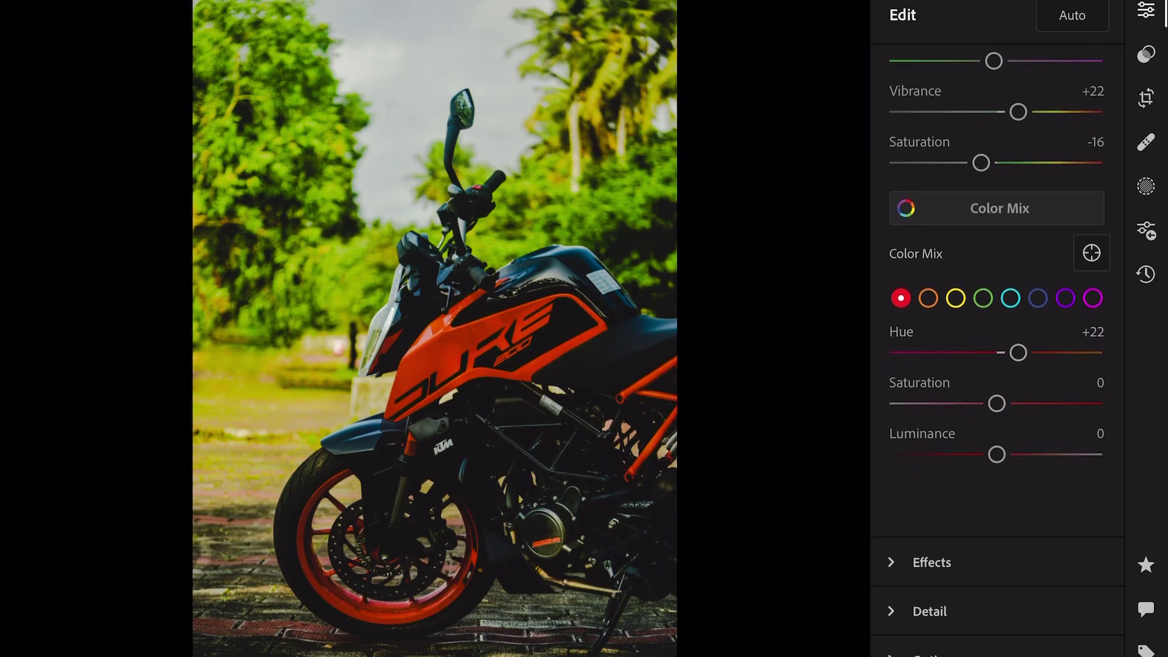
{"action": "left_click_drag", "start_coordinate": [996, 403], "coordinate": [1015, 403]}
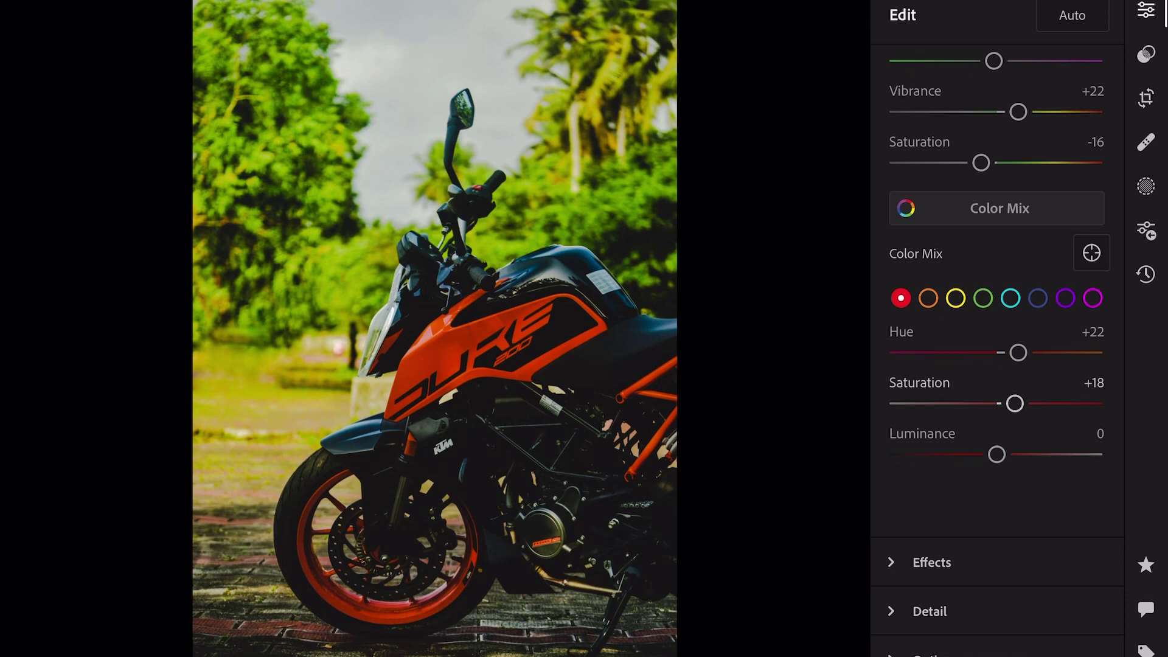
{"action": "left_click", "coordinate": [928, 298]}
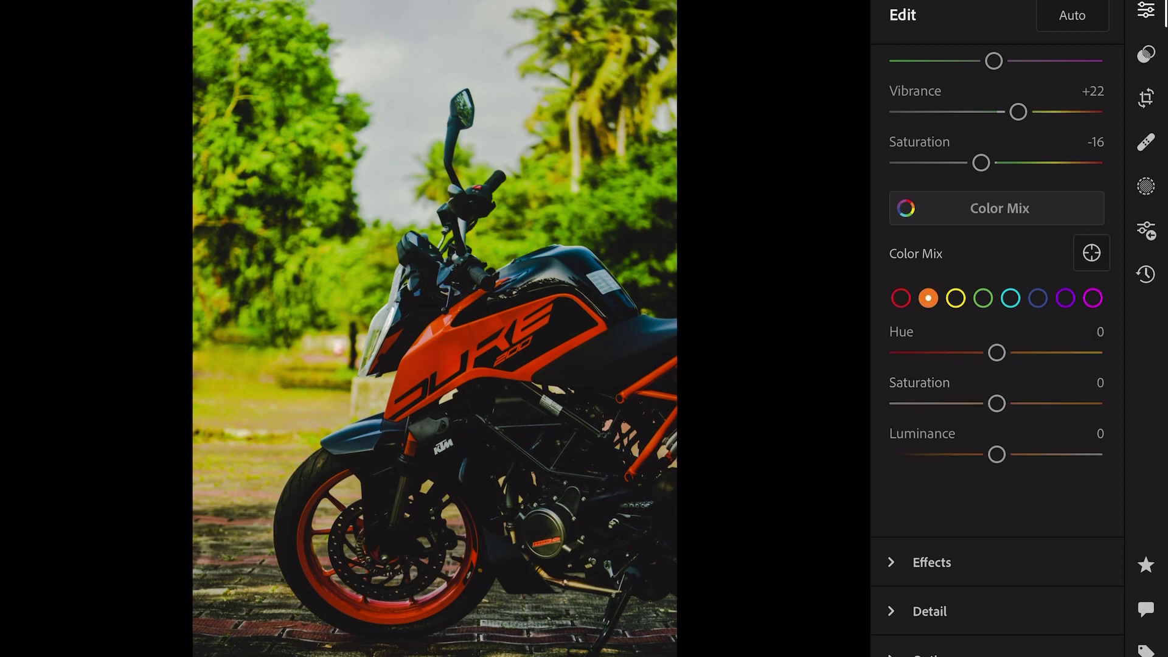
{"action": "left_click_drag", "start_coordinate": [996, 353], "coordinate": [983, 352]}
{"action": "left_click_drag", "start_coordinate": [996, 403], "coordinate": [1018, 404]}
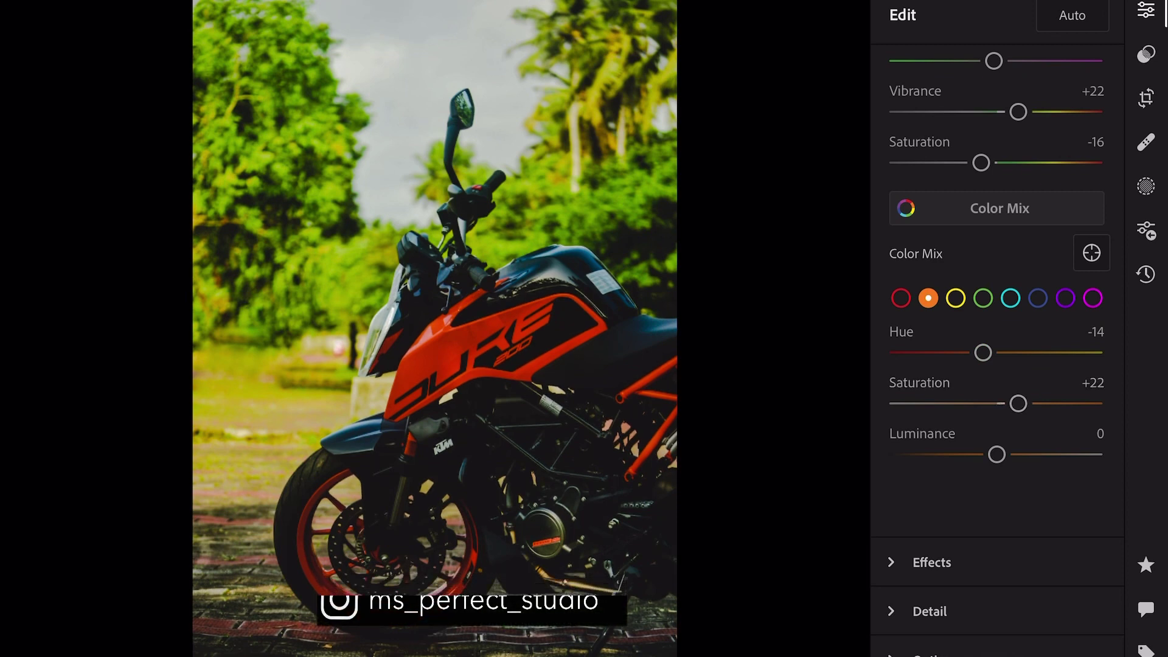
{"action": "left_click_drag", "start_coordinate": [996, 455], "coordinate": [1010, 454]}
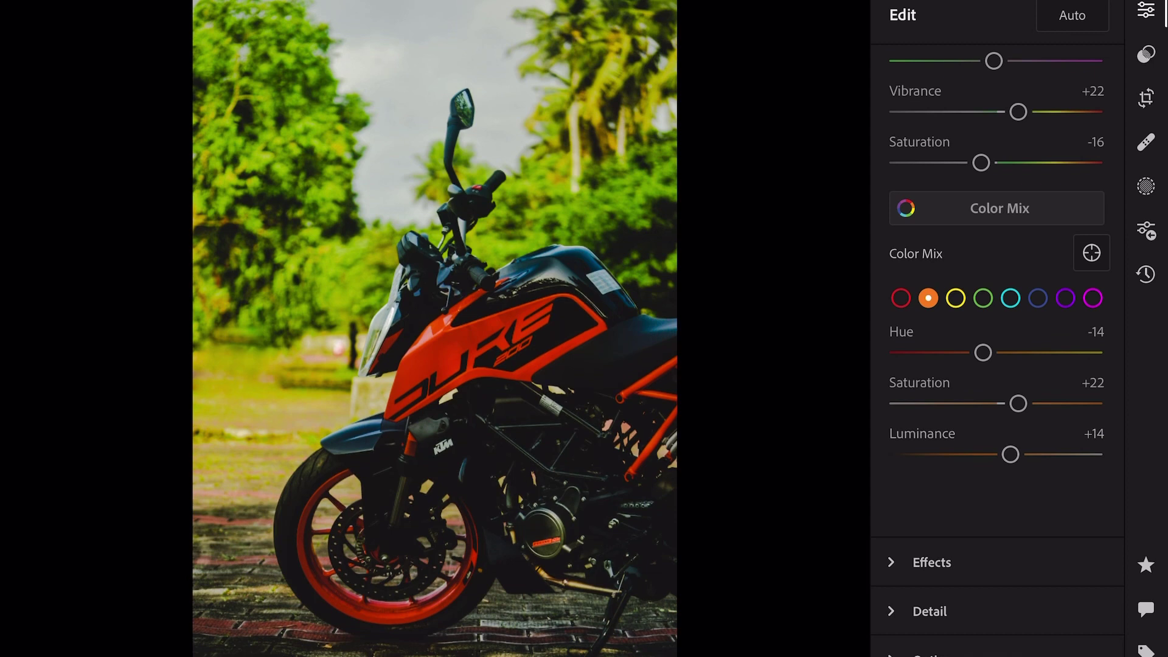
- Desaturate and darken yellows, and set greens to Hue +69, Saturation -75, Luminance -60
{"action": "left_click", "coordinate": [956, 298]}
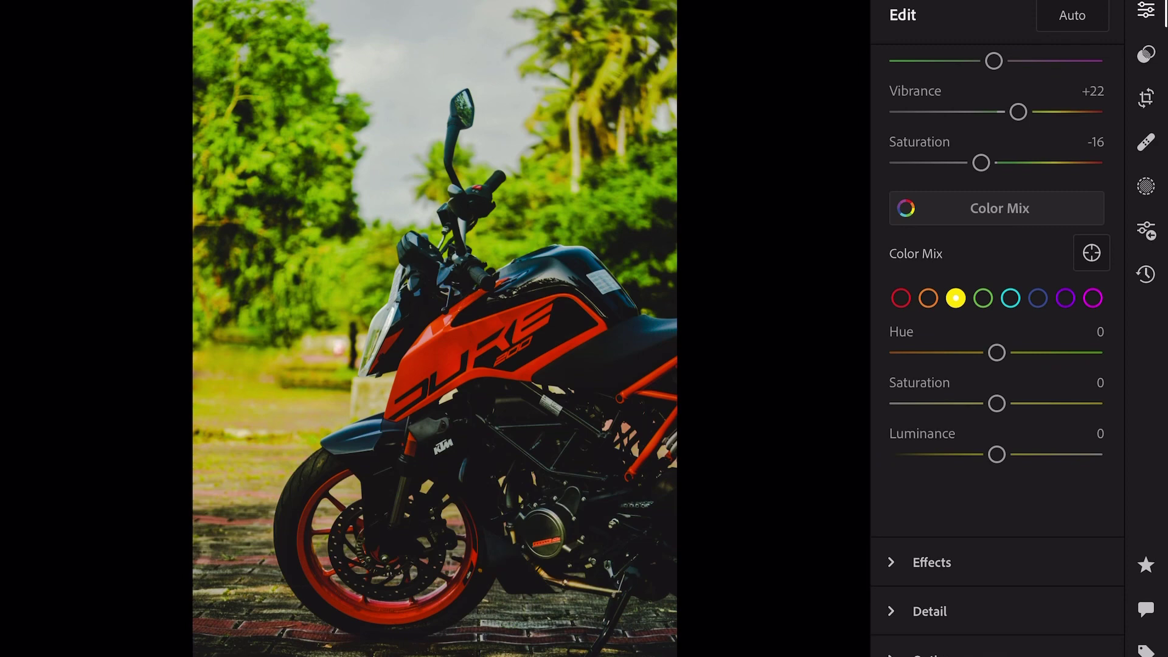
{"action": "left_click_drag", "start_coordinate": [996, 353], "coordinate": [981, 352]}
{"action": "left_click_drag", "start_coordinate": [996, 403], "coordinate": [920, 404]}
{"action": "mouse_move", "coordinate": [996, 454]}
{"action": "left_mouse_down"}
{"action": "mouse_move", "coordinate": [973, 455]}
{"action": "mouse_move", "coordinate": [988, 454]}
{"action": "left_mouse_up"}
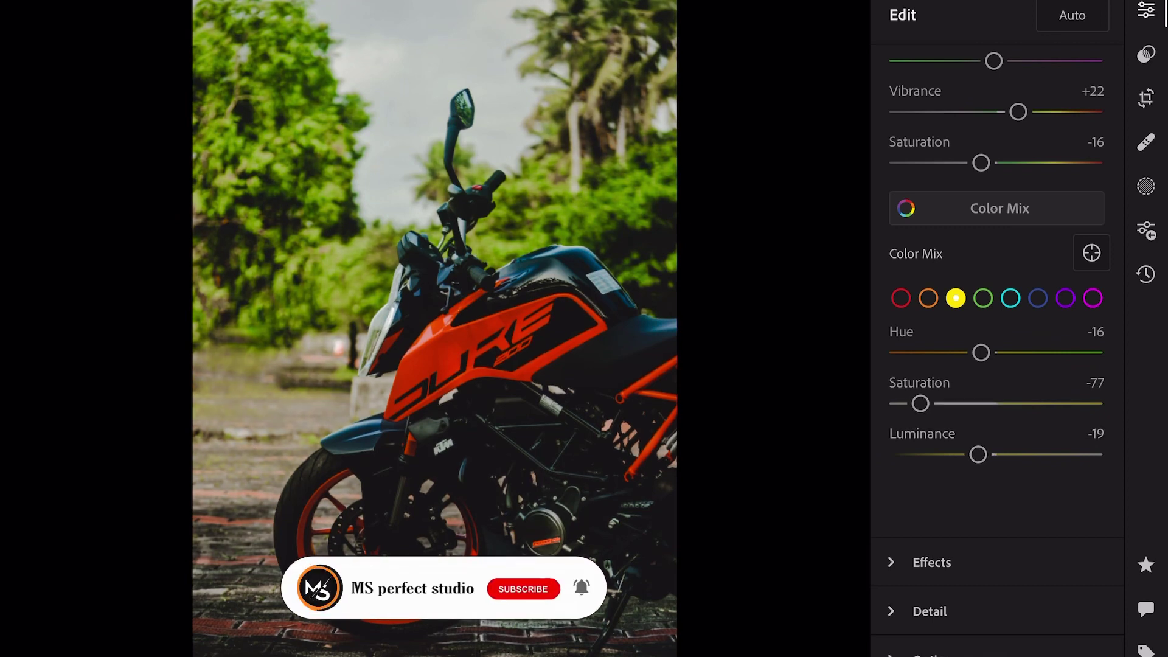
{"action": "left_click", "coordinate": [983, 298]}
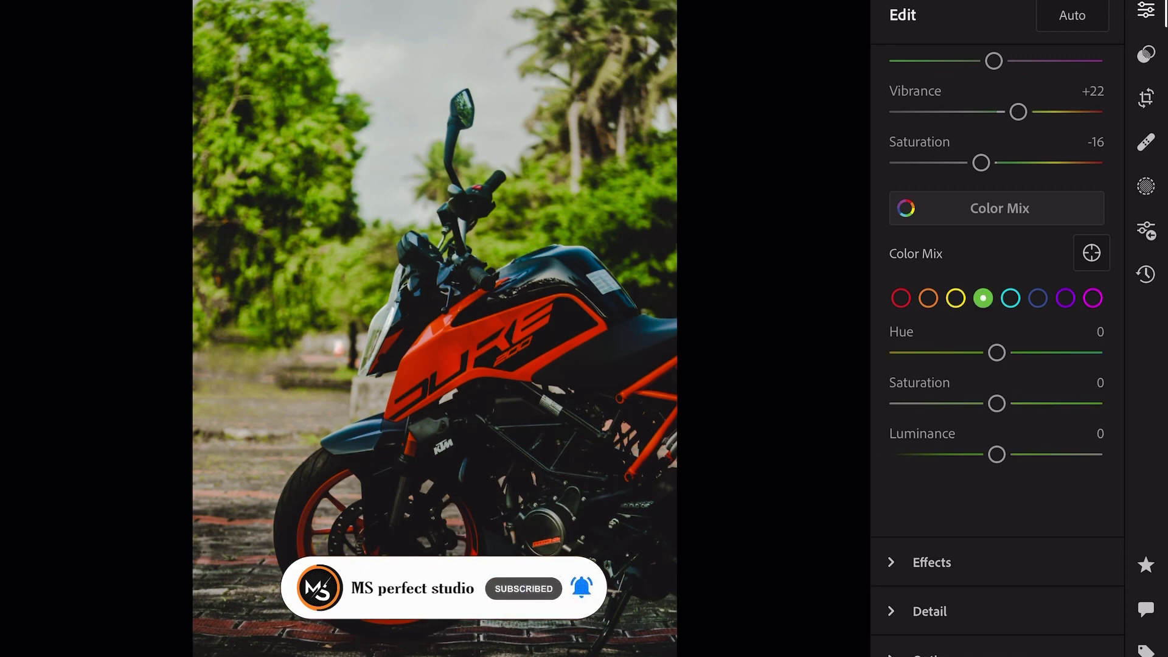
{"action": "left_click_drag", "start_coordinate": [996, 352], "coordinate": [1064, 352]}
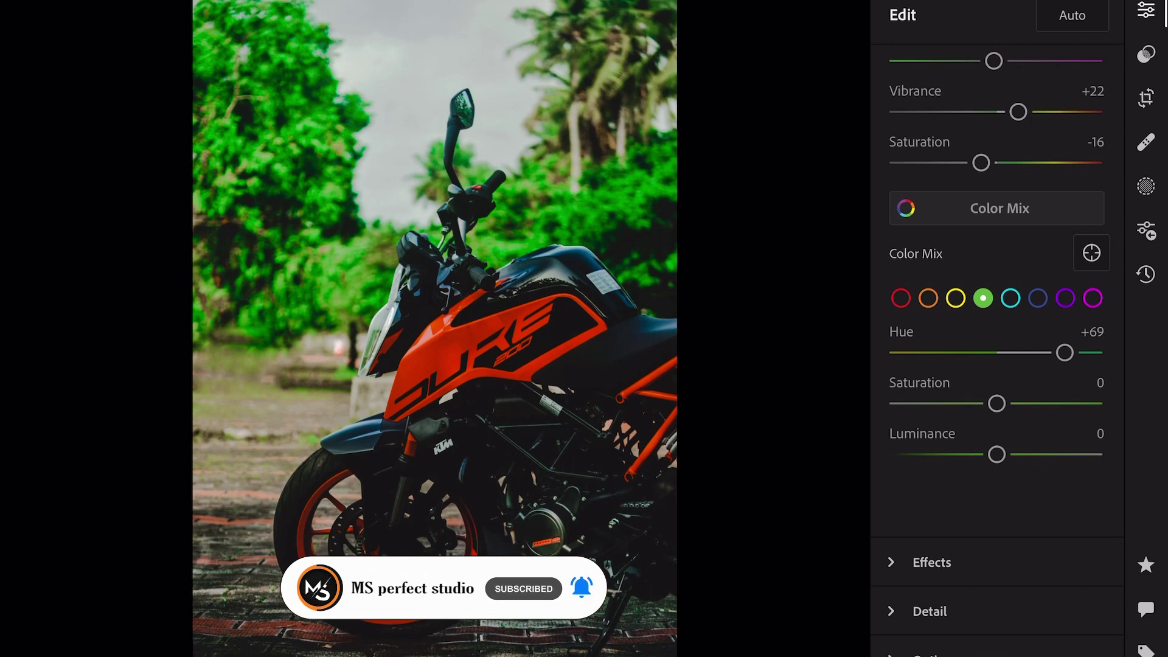
{"action": "left_click_drag", "start_coordinate": [997, 403], "coordinate": [923, 403]}
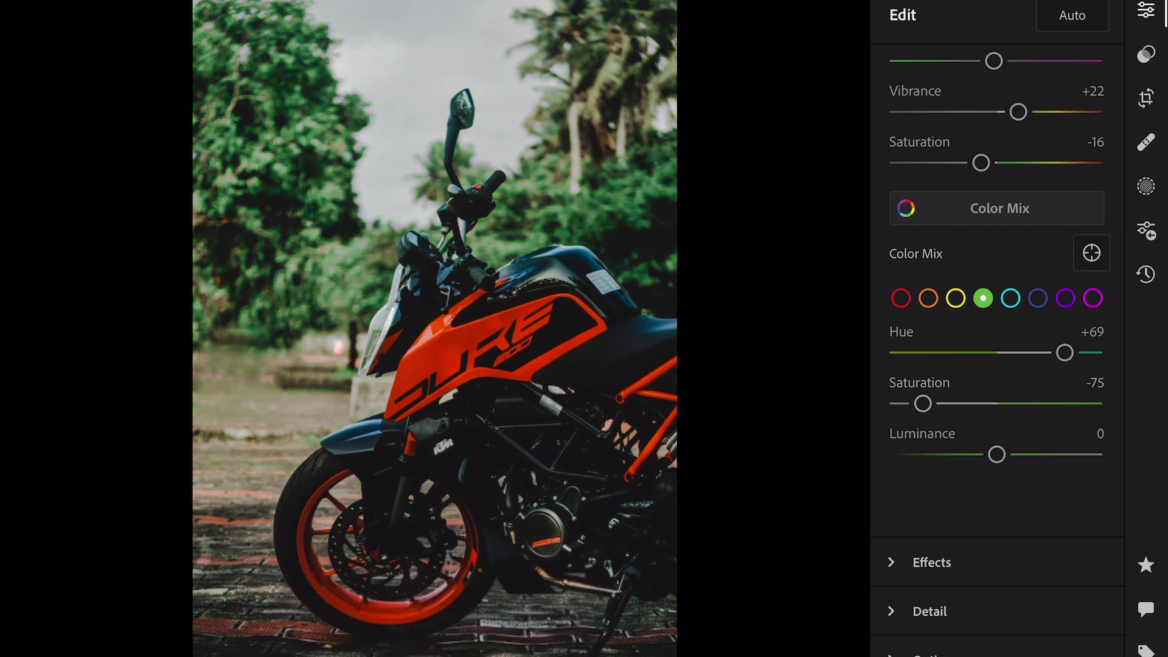
{"action": "left_click_drag", "start_coordinate": [996, 455], "coordinate": [932, 455]}
- Shift and desaturate aqua tones, and set blues to Hue -17, Saturation -42, Luminance +35
{"action": "left_click", "coordinate": [1010, 298]}
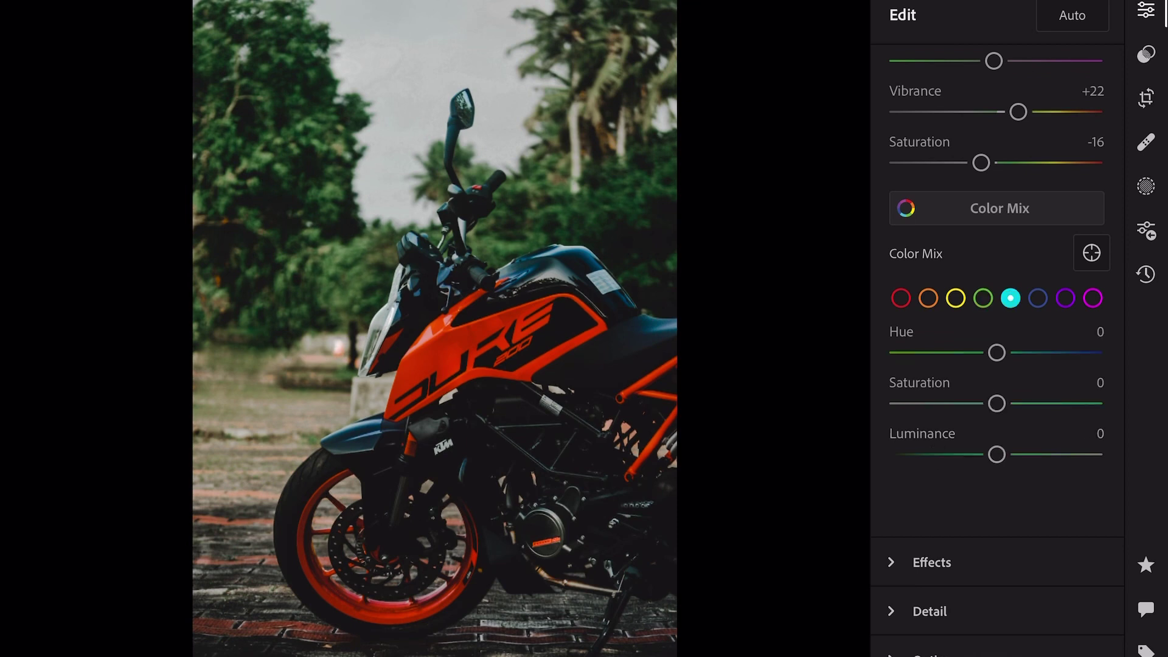
{"action": "left_click_drag", "start_coordinate": [996, 353], "coordinate": [928, 353]}
{"action": "left_click_drag", "start_coordinate": [997, 403], "coordinate": [934, 403]}
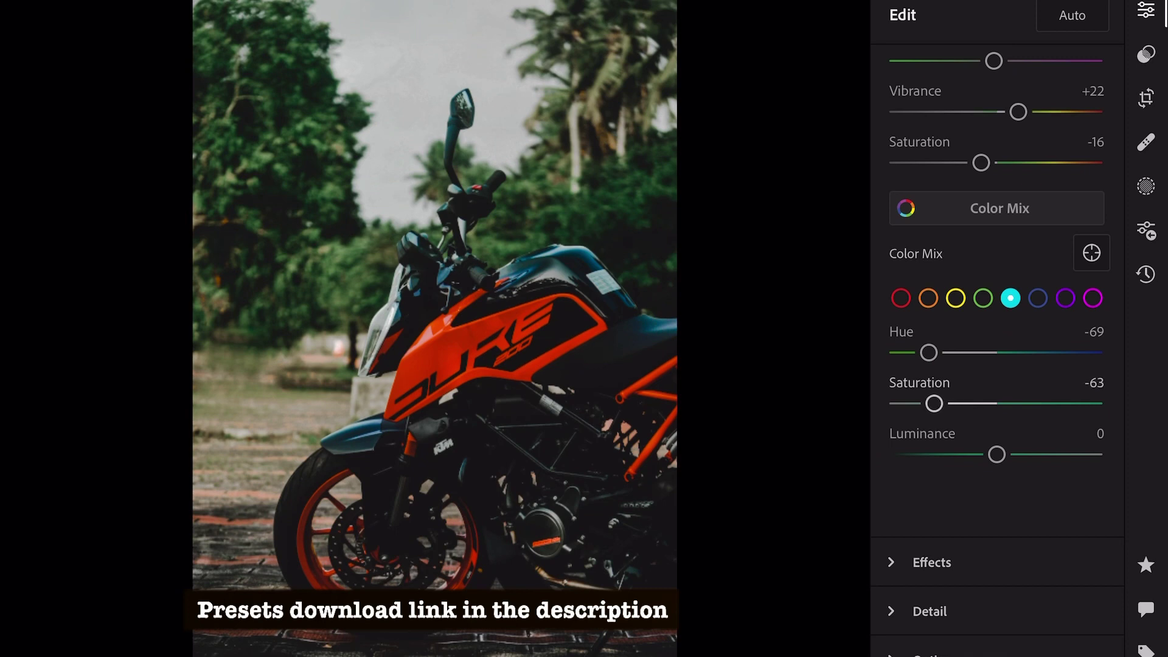
{"action": "left_click_drag", "start_coordinate": [996, 454], "coordinate": [1004, 454]}
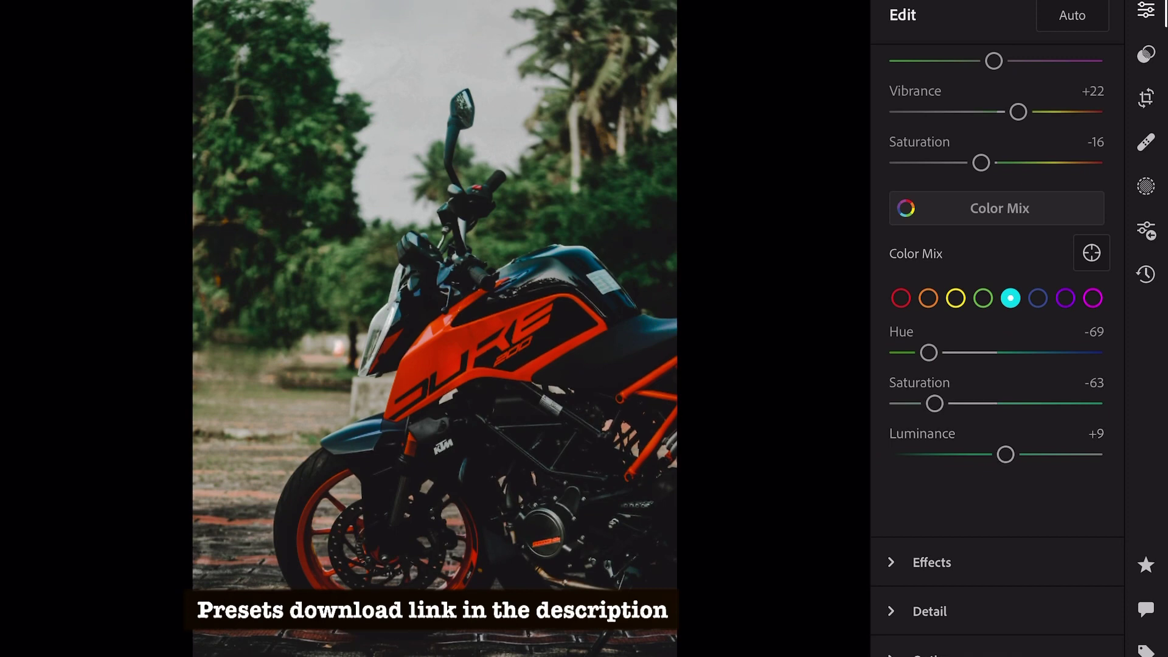
{"action": "left_click", "coordinate": [1038, 297]}
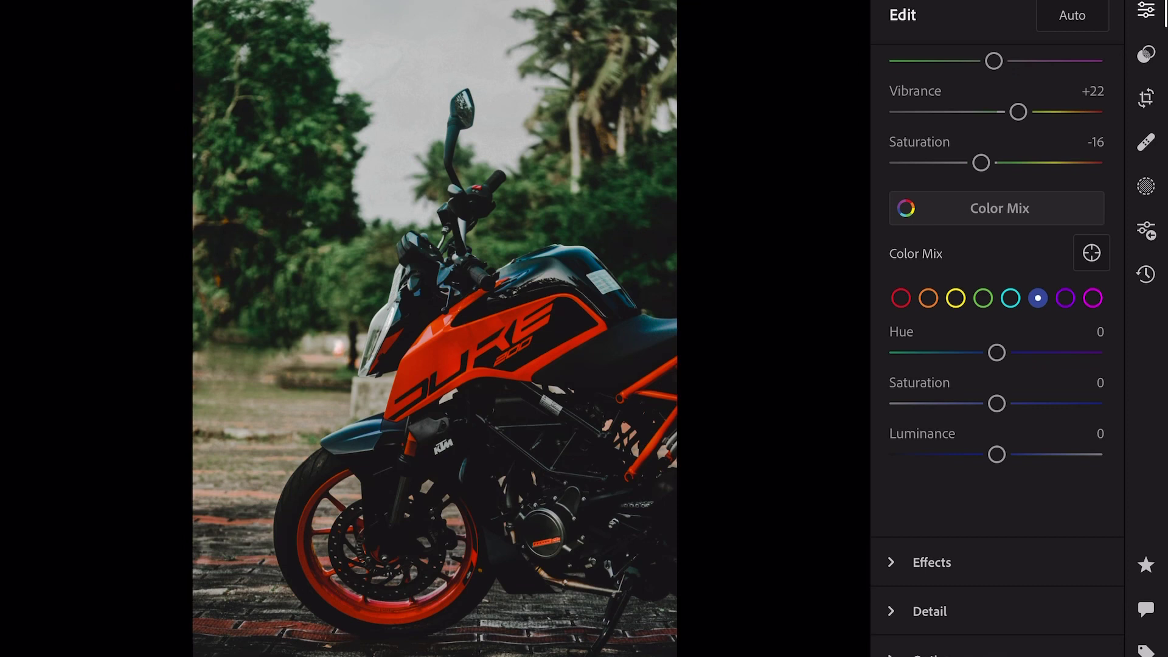
{"action": "mouse_move", "coordinate": [996, 352]}
{"action": "left_mouse_down"}
{"action": "mouse_move", "coordinate": [949, 352]}
{"action": "mouse_move", "coordinate": [1032, 353]}
{"action": "mouse_move", "coordinate": [980, 352]}
{"action": "left_mouse_up"}
{"action": "left_click_drag", "start_coordinate": [996, 403], "coordinate": [955, 403]}
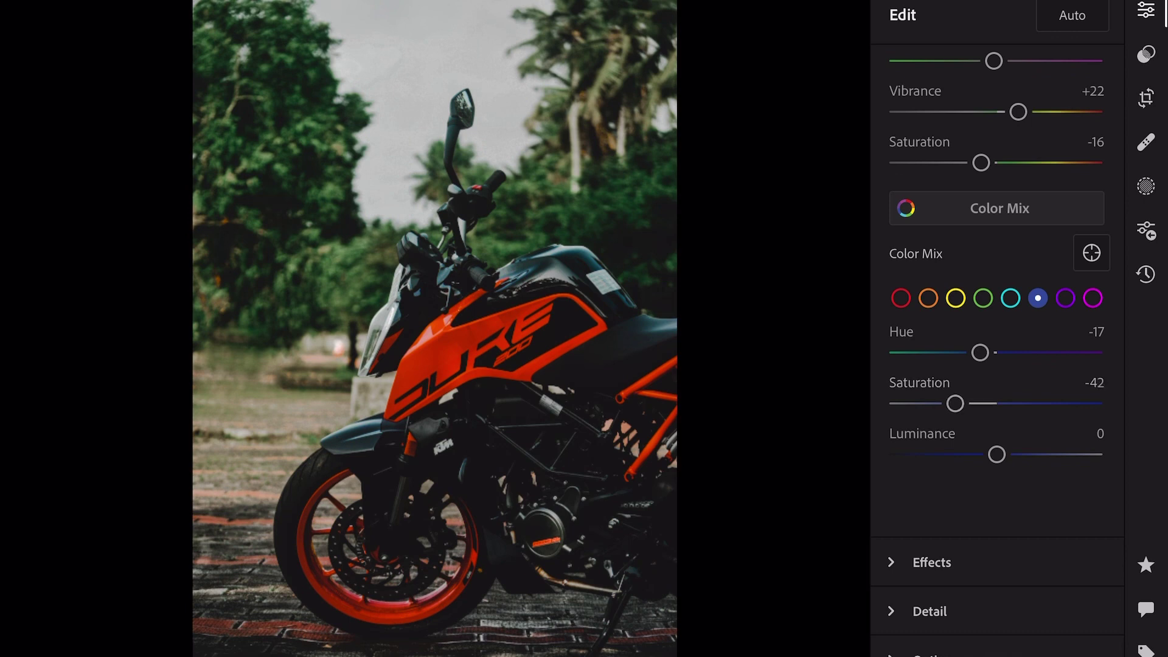
{"action": "left_click_drag", "start_coordinate": [996, 454], "coordinate": [1032, 455]}
- Lower purple saturation to -30 and magenta saturation to -27
{"action": "left_click", "coordinate": [1065, 298]}
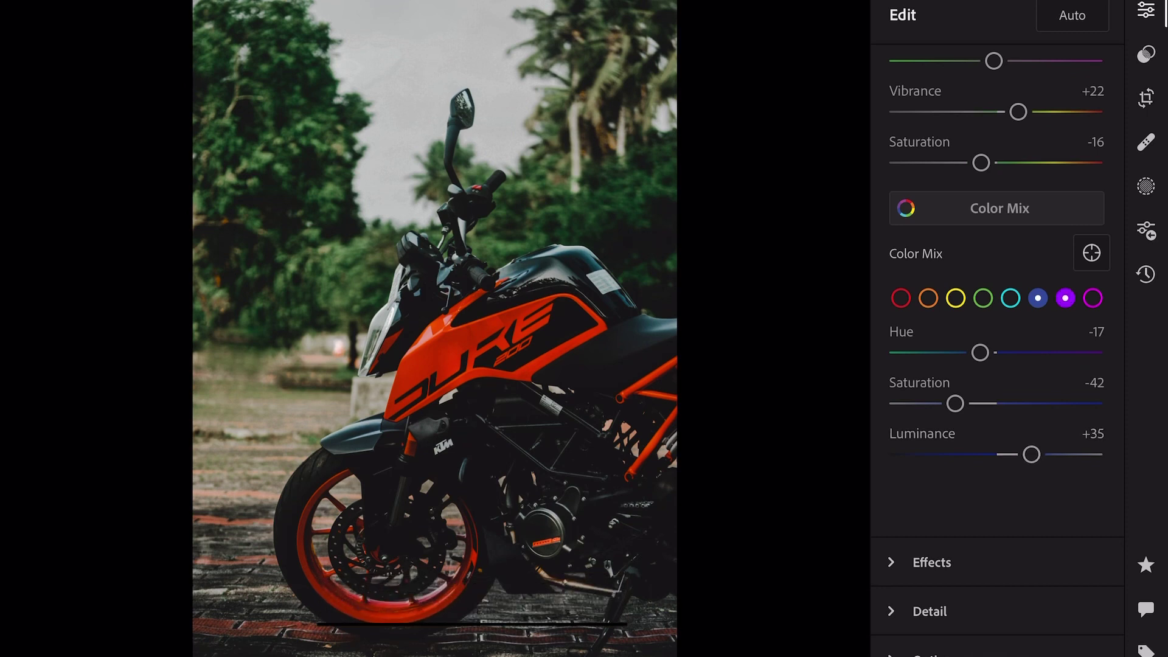
{"action": "left_click_drag", "start_coordinate": [997, 403], "coordinate": [970, 404]}
{"action": "left_click", "coordinate": [1092, 297]}
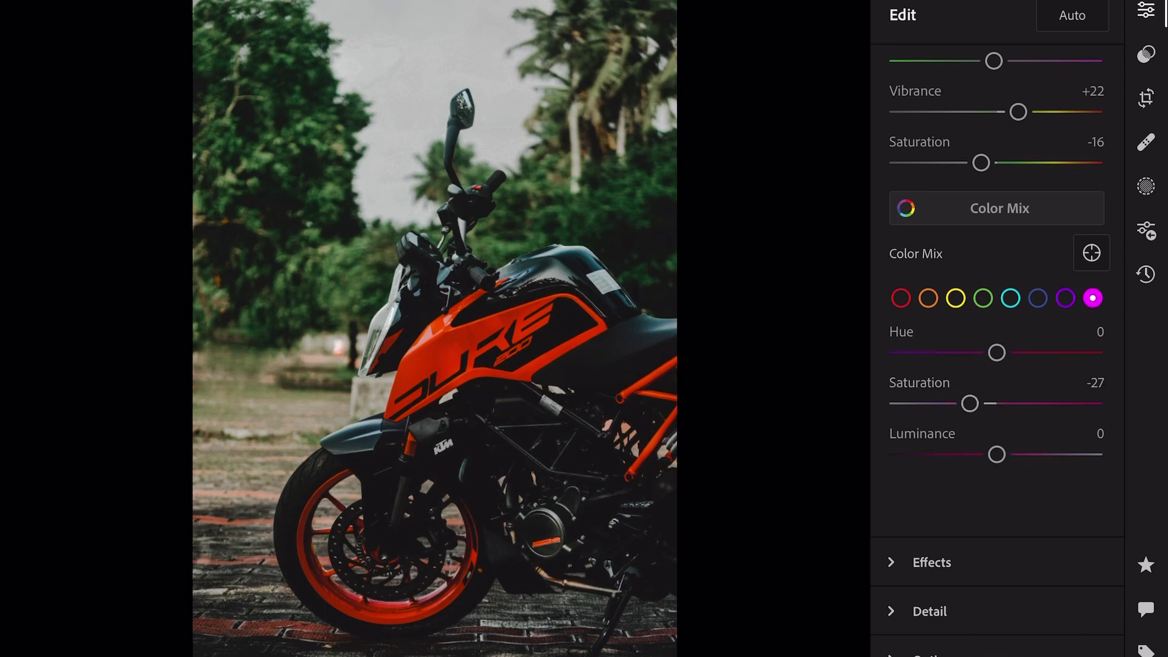
{"action": "left_click", "coordinate": [1000, 207]}
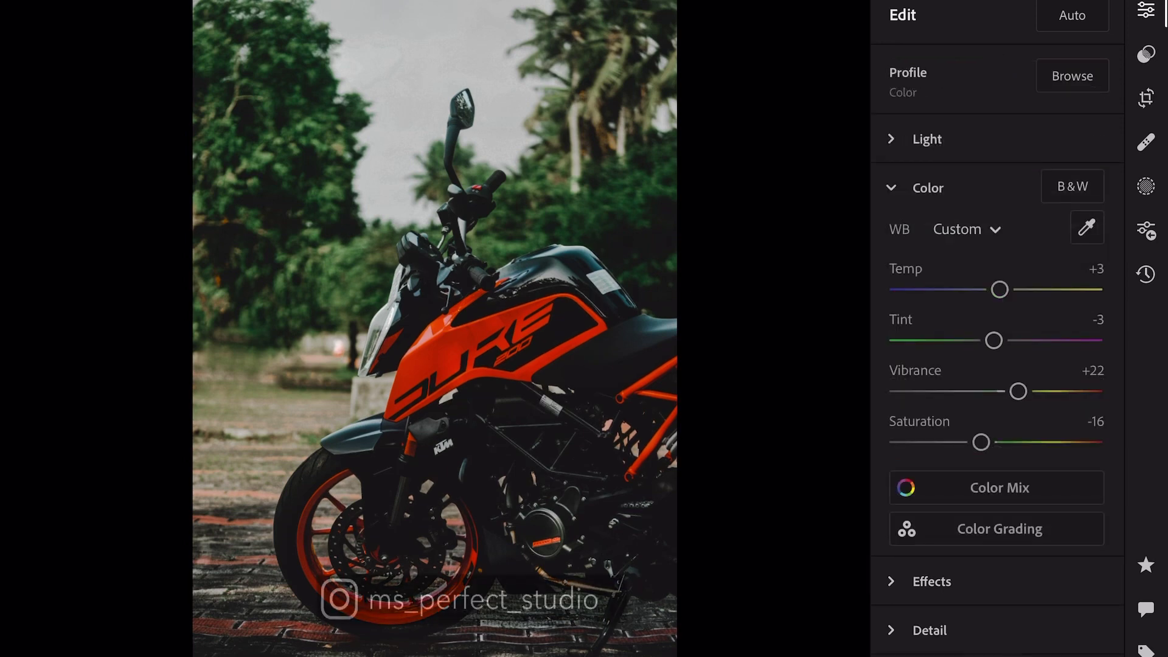
- Tint the shadows teal at Hue 194, Saturation 12, with Blending 100
{"action": "left_click", "coordinate": [1000, 529]}
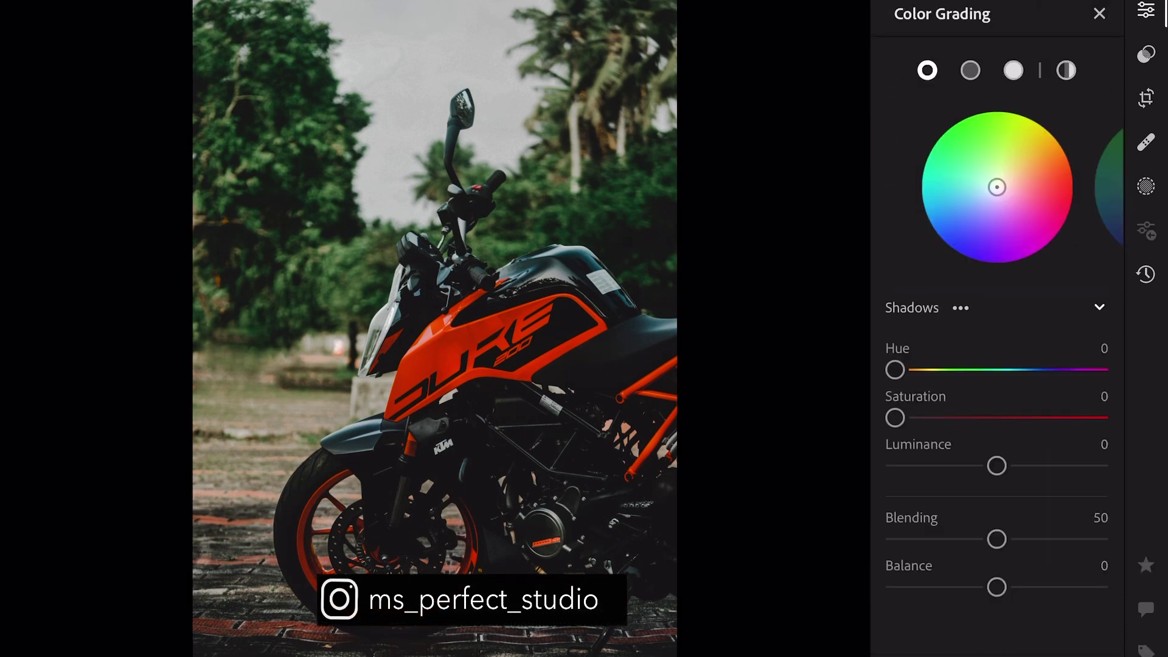
{"action": "left_click_drag", "start_coordinate": [894, 369], "coordinate": [1005, 369]}
{"action": "mouse_move", "coordinate": [894, 417]}
{"action": "left_mouse_down"}
{"action": "mouse_move", "coordinate": [931, 417]}
{"action": "mouse_move", "coordinate": [919, 417]}
{"action": "left_mouse_up"}
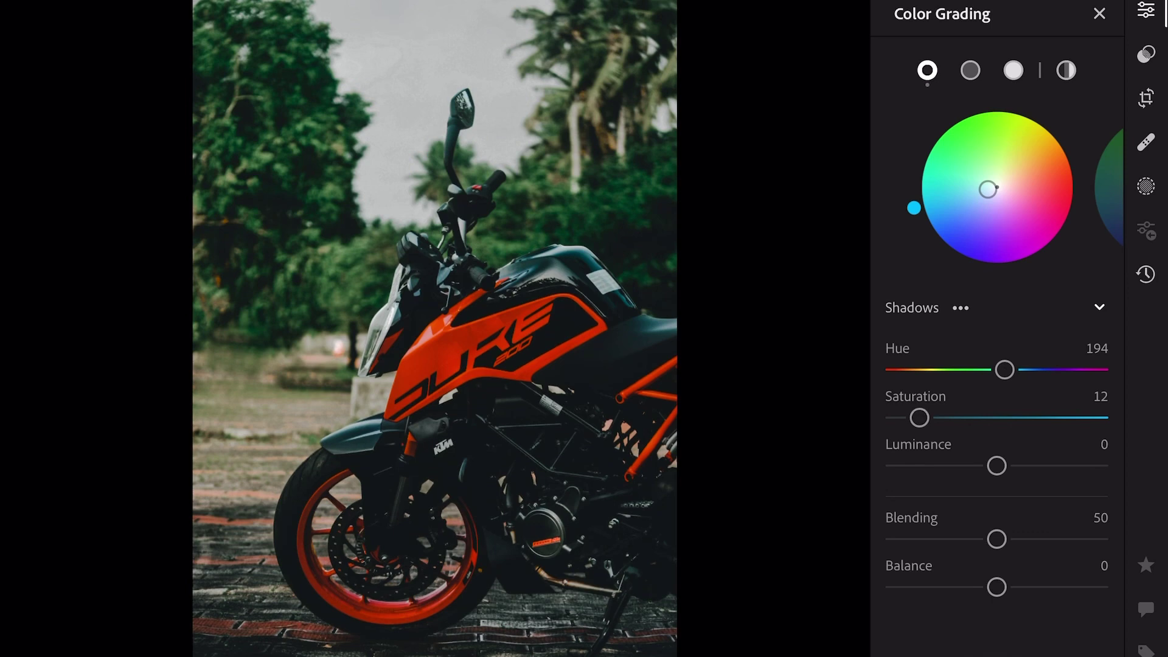
{"action": "left_click_drag", "start_coordinate": [996, 539], "coordinate": [1098, 538]}
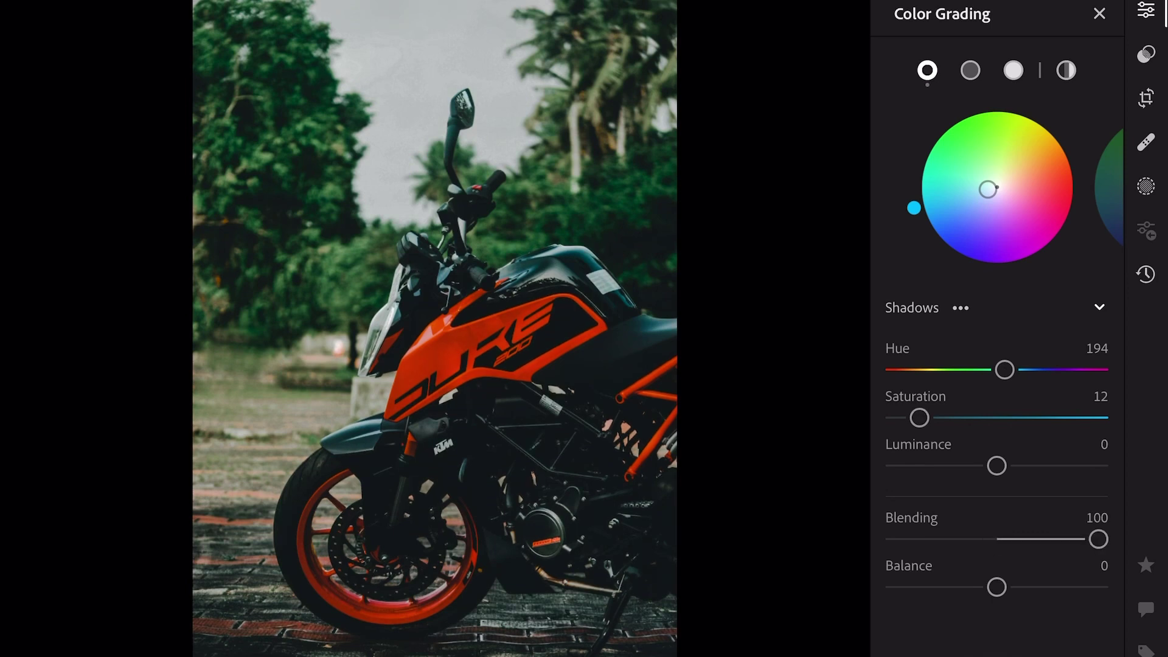
- Give the highlights a faint orange tint at Hue 19, Saturation 3
{"action": "left_click", "coordinate": [1066, 70]}
{"action": "left_click", "coordinate": [1013, 70]}
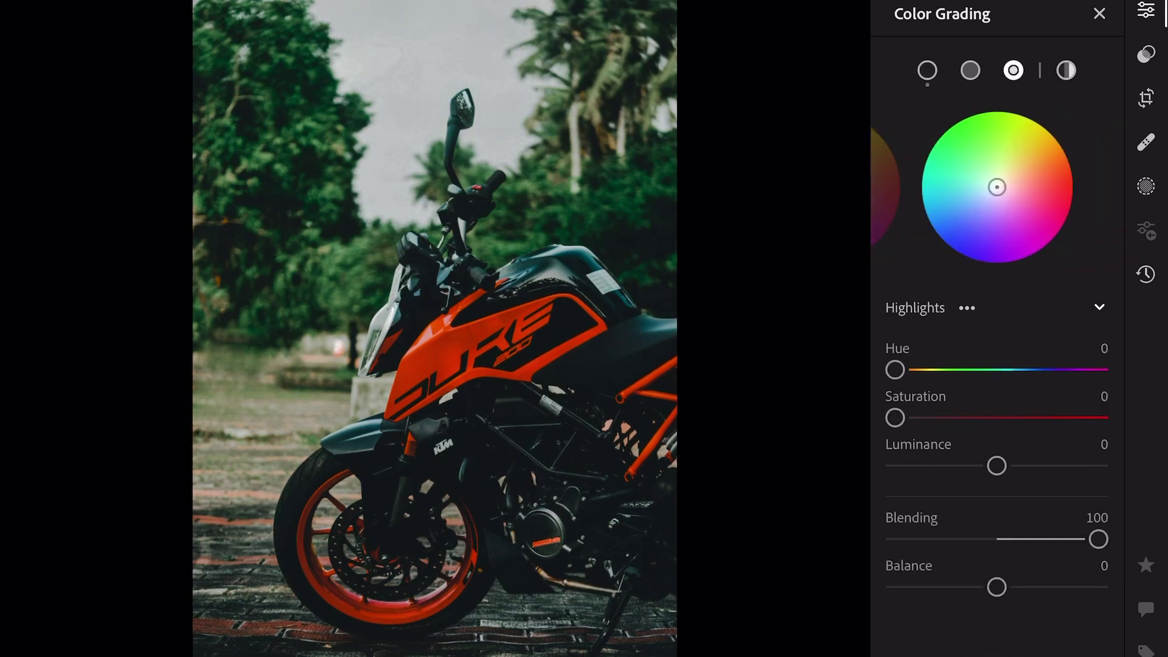
{"action": "left_click_drag", "start_coordinate": [894, 369], "coordinate": [905, 370]}
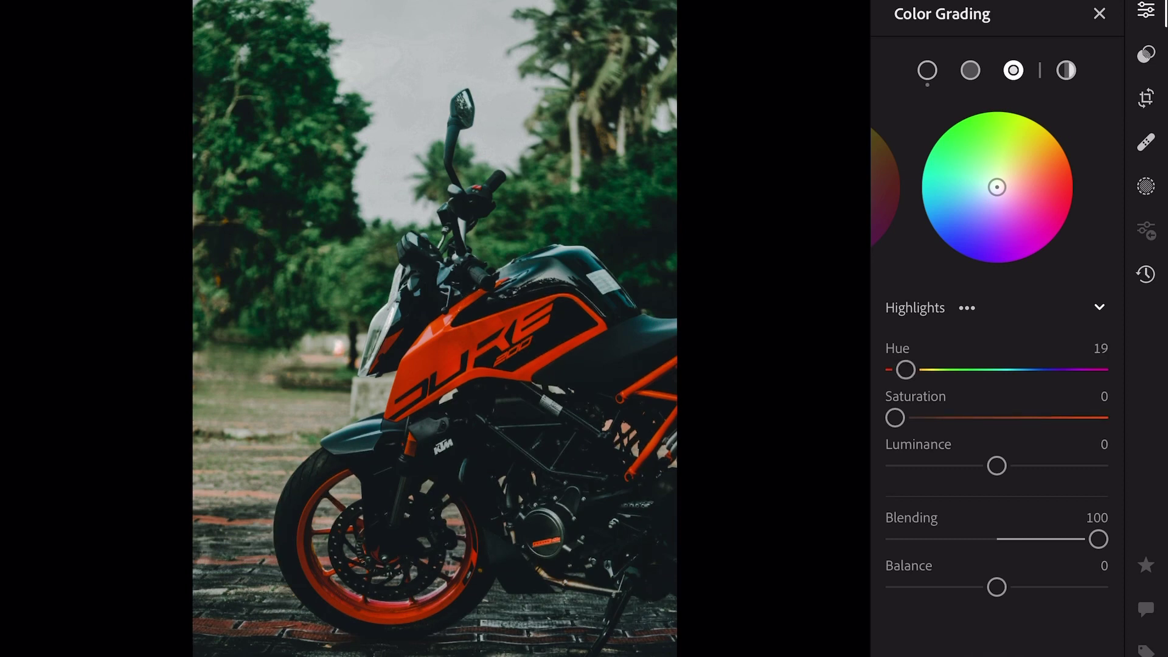
{"action": "left_click_drag", "start_coordinate": [895, 418], "coordinate": [901, 418]}
{"action": "left_click", "coordinate": [1099, 14]}
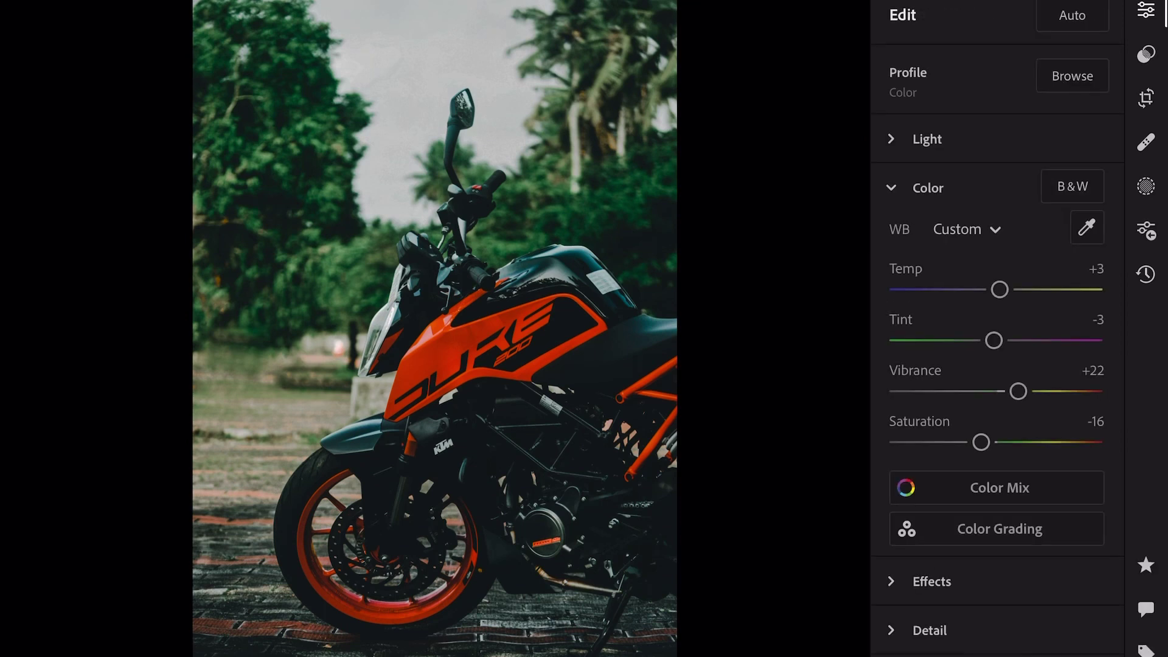
- Set Effects to Texture +10, Clarity +16, Dehaze +13 and Vignette -18
{"action": "left_click", "coordinate": [928, 187]}
{"action": "left_click", "coordinate": [931, 237]}
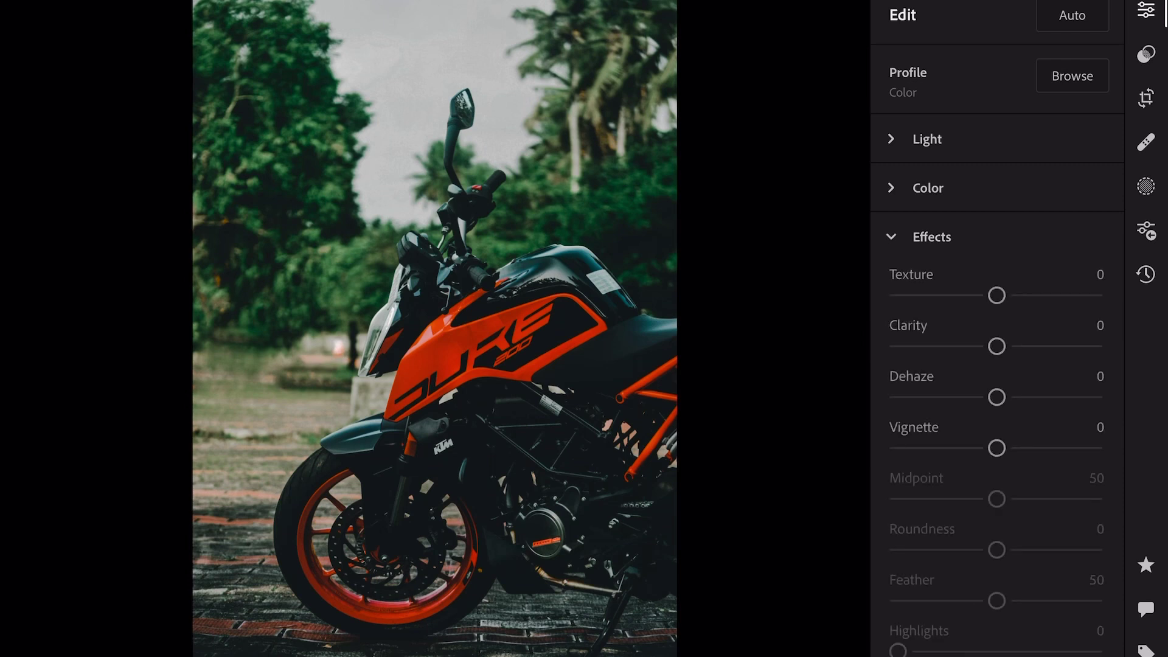
{"action": "left_click_drag", "start_coordinate": [996, 295], "coordinate": [1007, 295]}
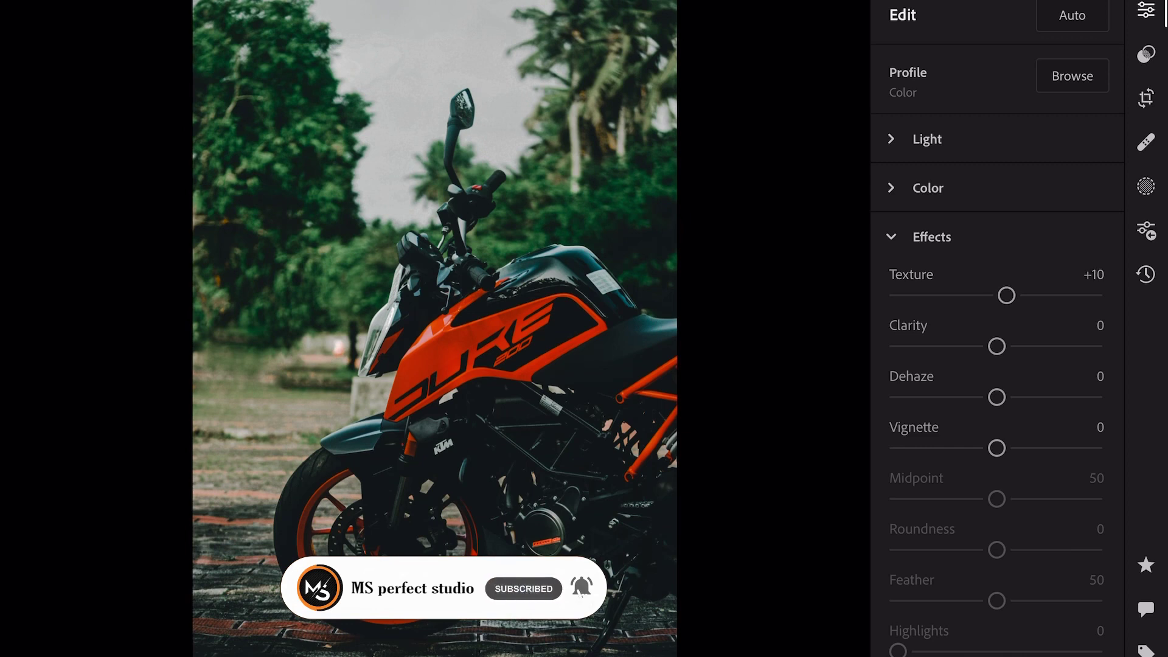
{"action": "left_click_drag", "start_coordinate": [996, 346], "coordinate": [1013, 347]}
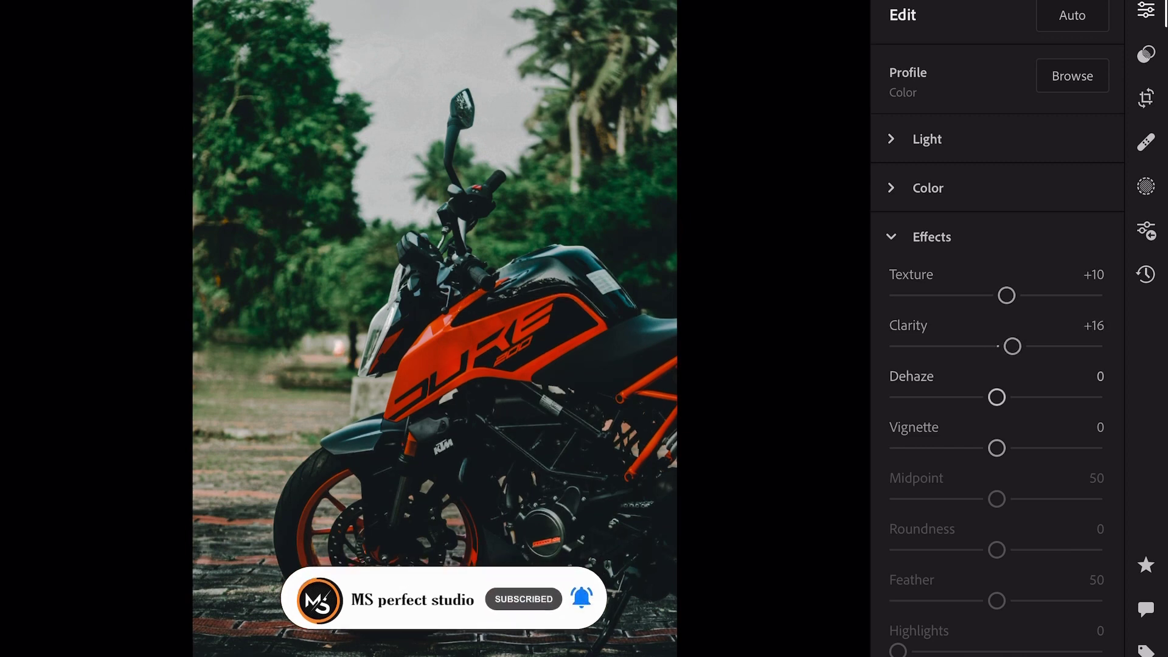
{"action": "left_click_drag", "start_coordinate": [996, 397], "coordinate": [1009, 397]}
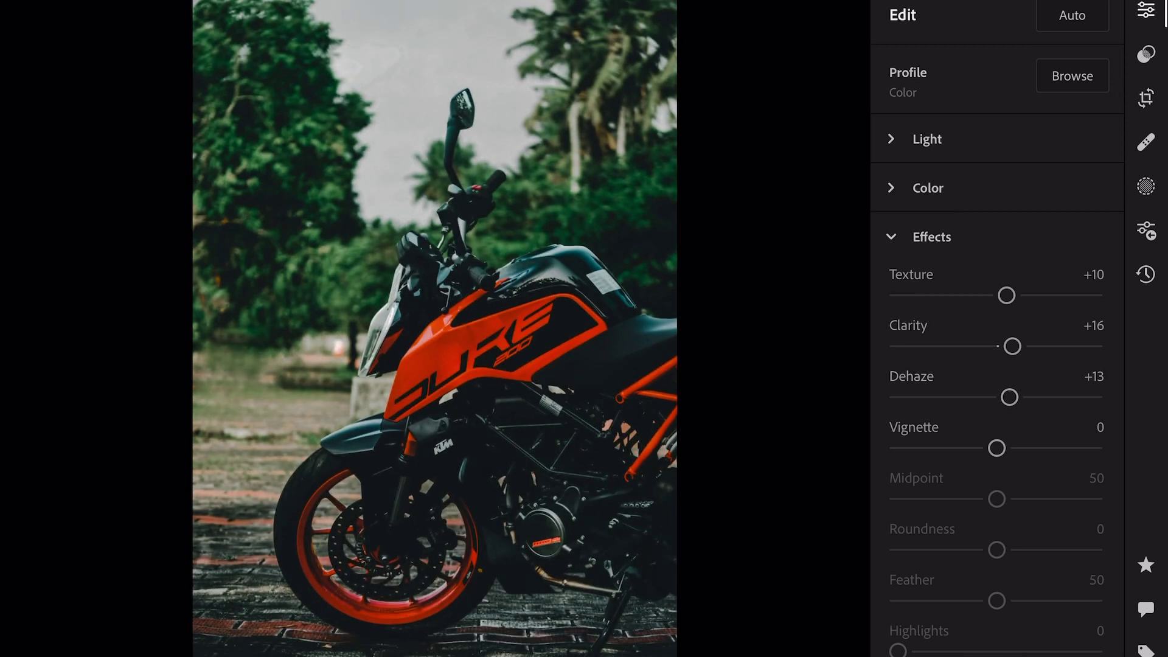
{"action": "left_click_drag", "start_coordinate": [996, 448], "coordinate": [980, 448]}
- Raise Detail Sharpening to 12, leaving Radius 1.0 and Detail 25
{"action": "left_click", "coordinate": [931, 236]}
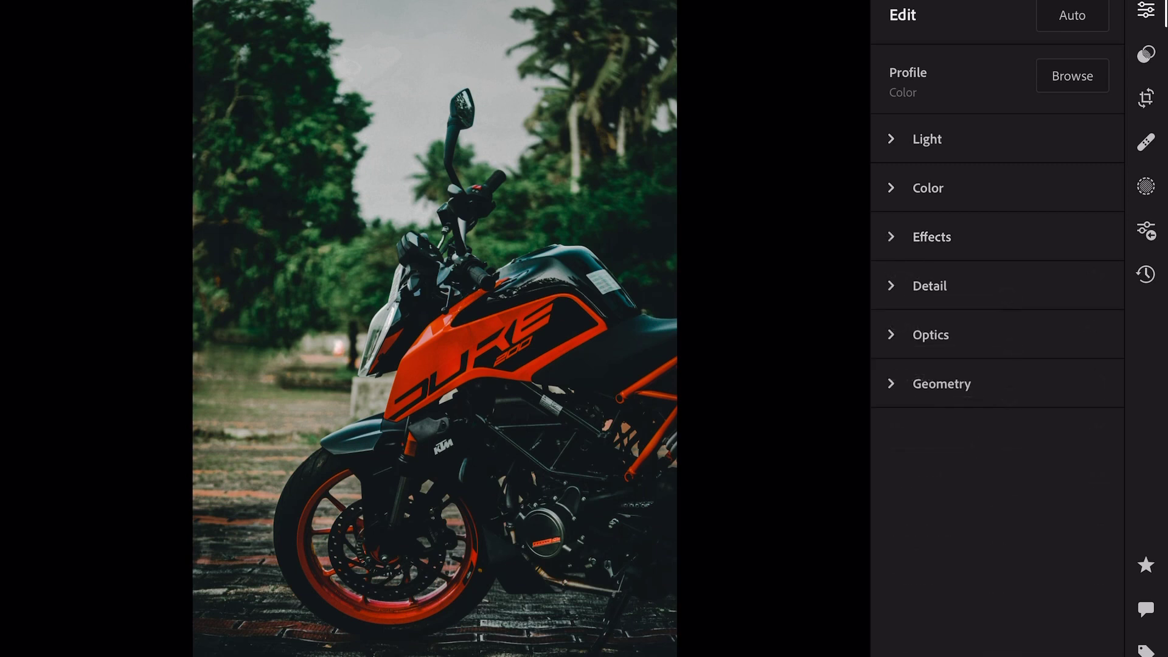
{"action": "left_click", "coordinate": [930, 286]}
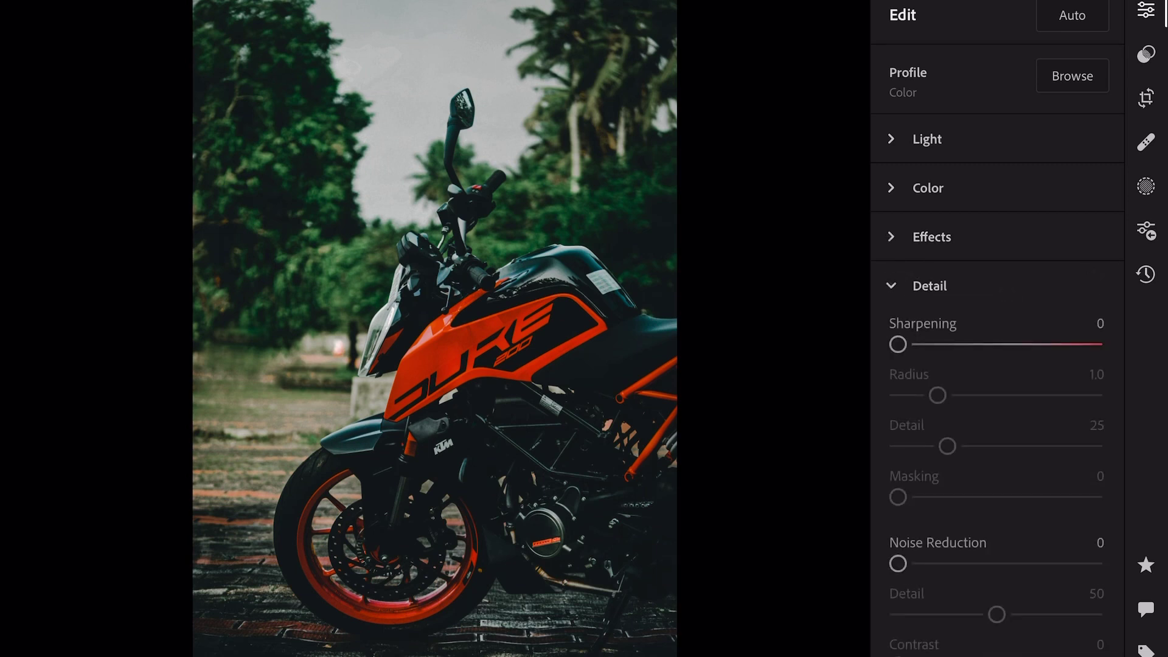
{"action": "mouse_move", "coordinate": [898, 345]}
{"action": "left_mouse_down"}
{"action": "mouse_move", "coordinate": [925, 344]}
{"action": "mouse_move", "coordinate": [913, 344]}
{"action": "left_mouse_up"}
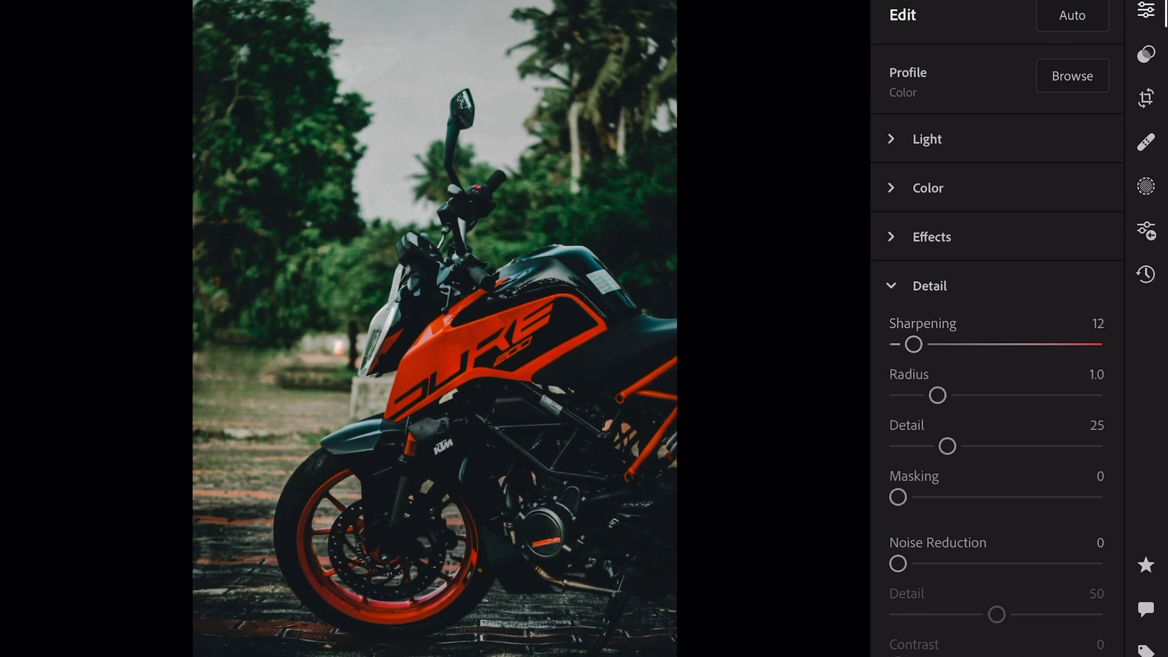